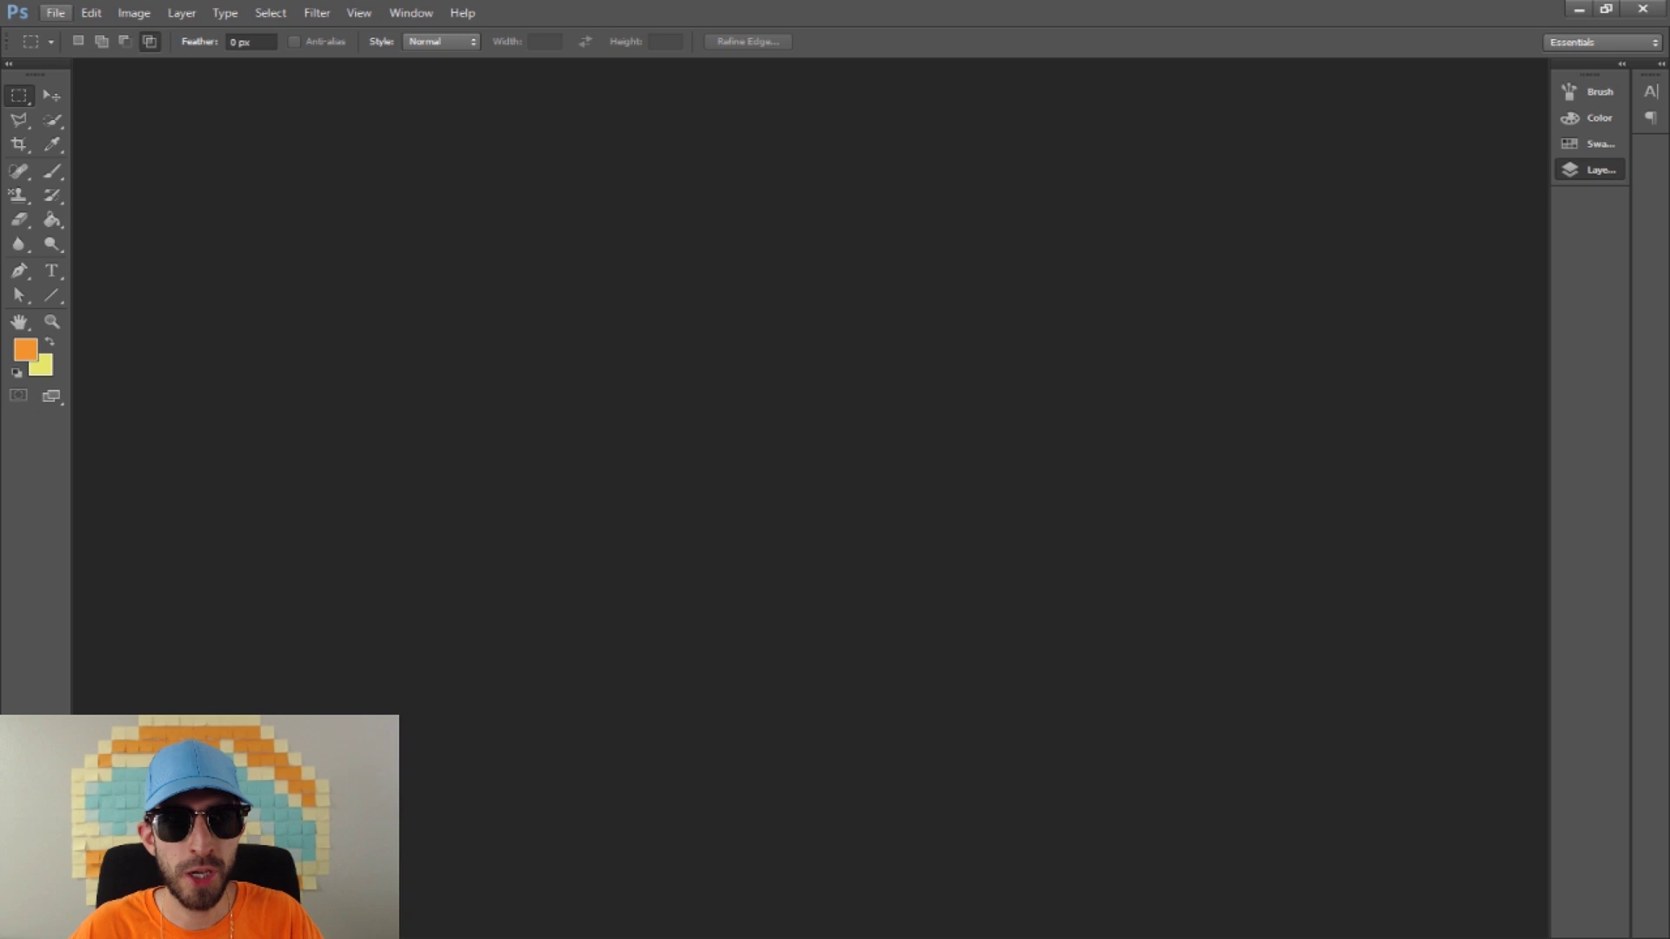
- Create a blank document and type Webrush lettering: Your Stream Name Here, Stream Starting Soon, social handles
key("ctrl+n")
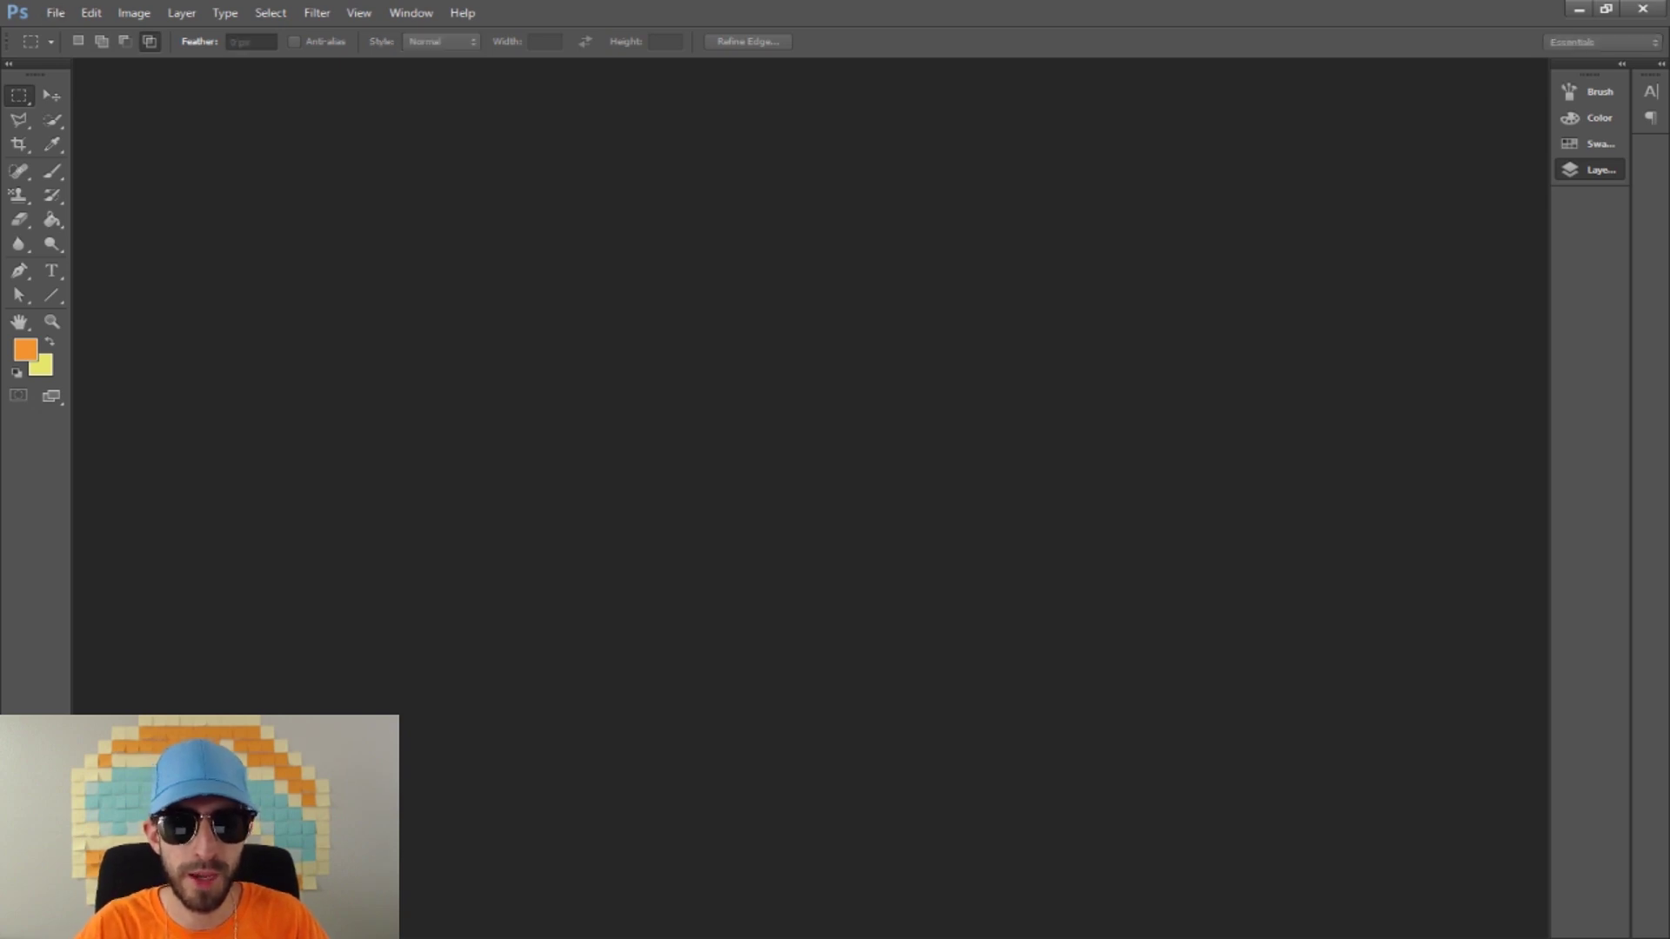
key("Return")
key("v")
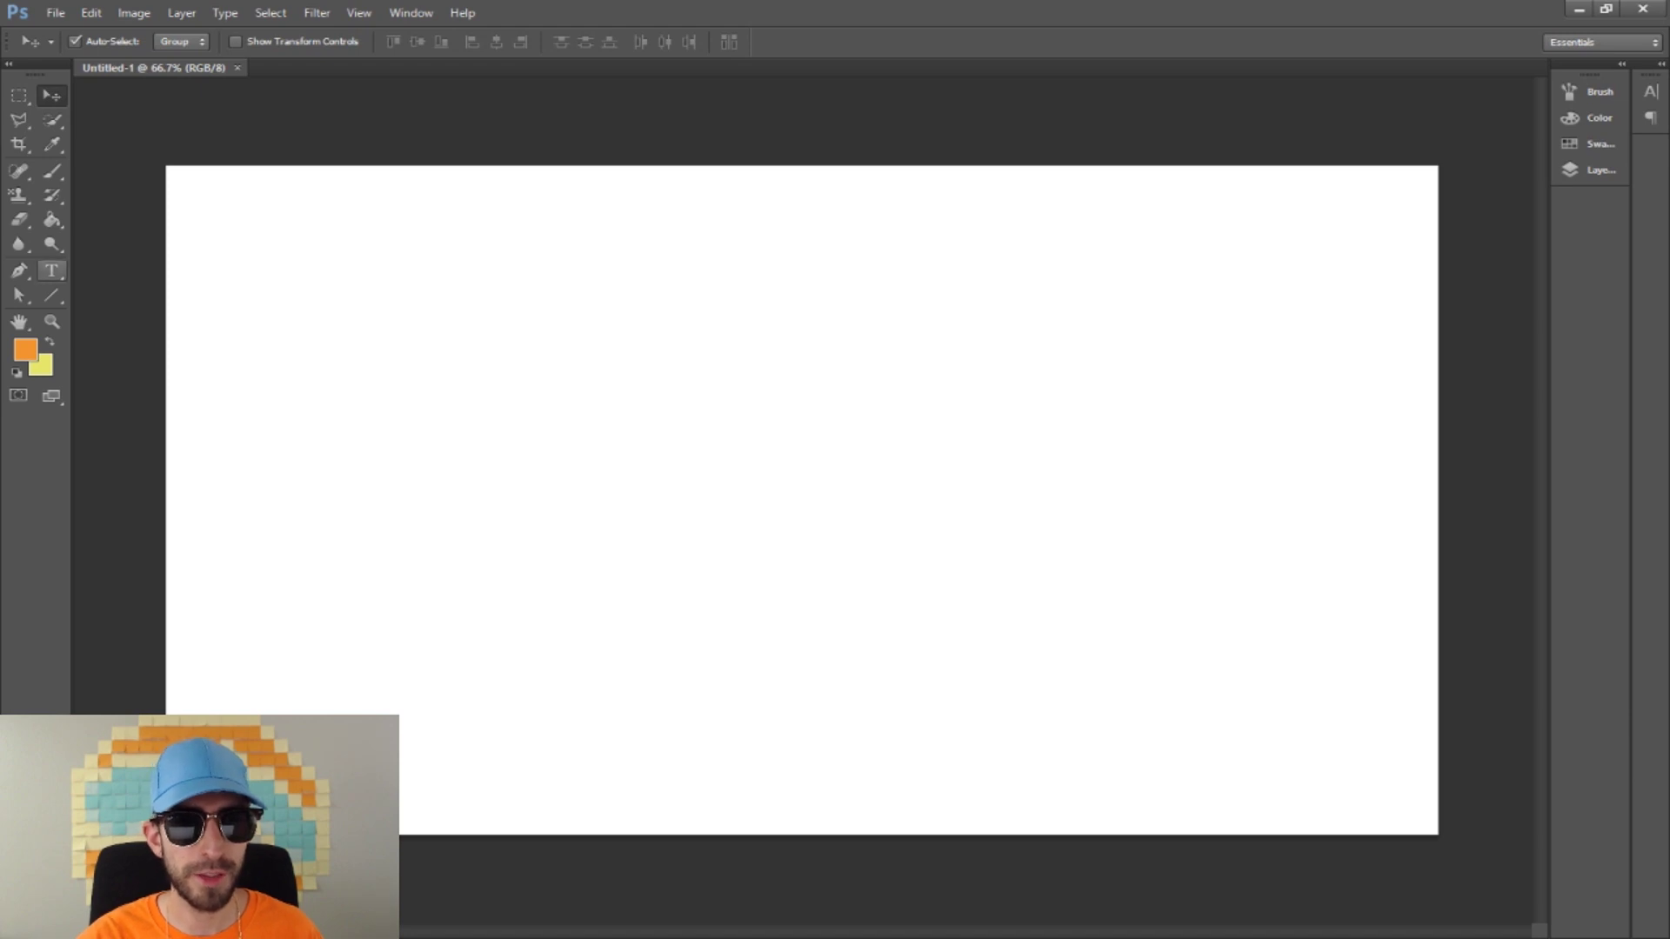
key("t")
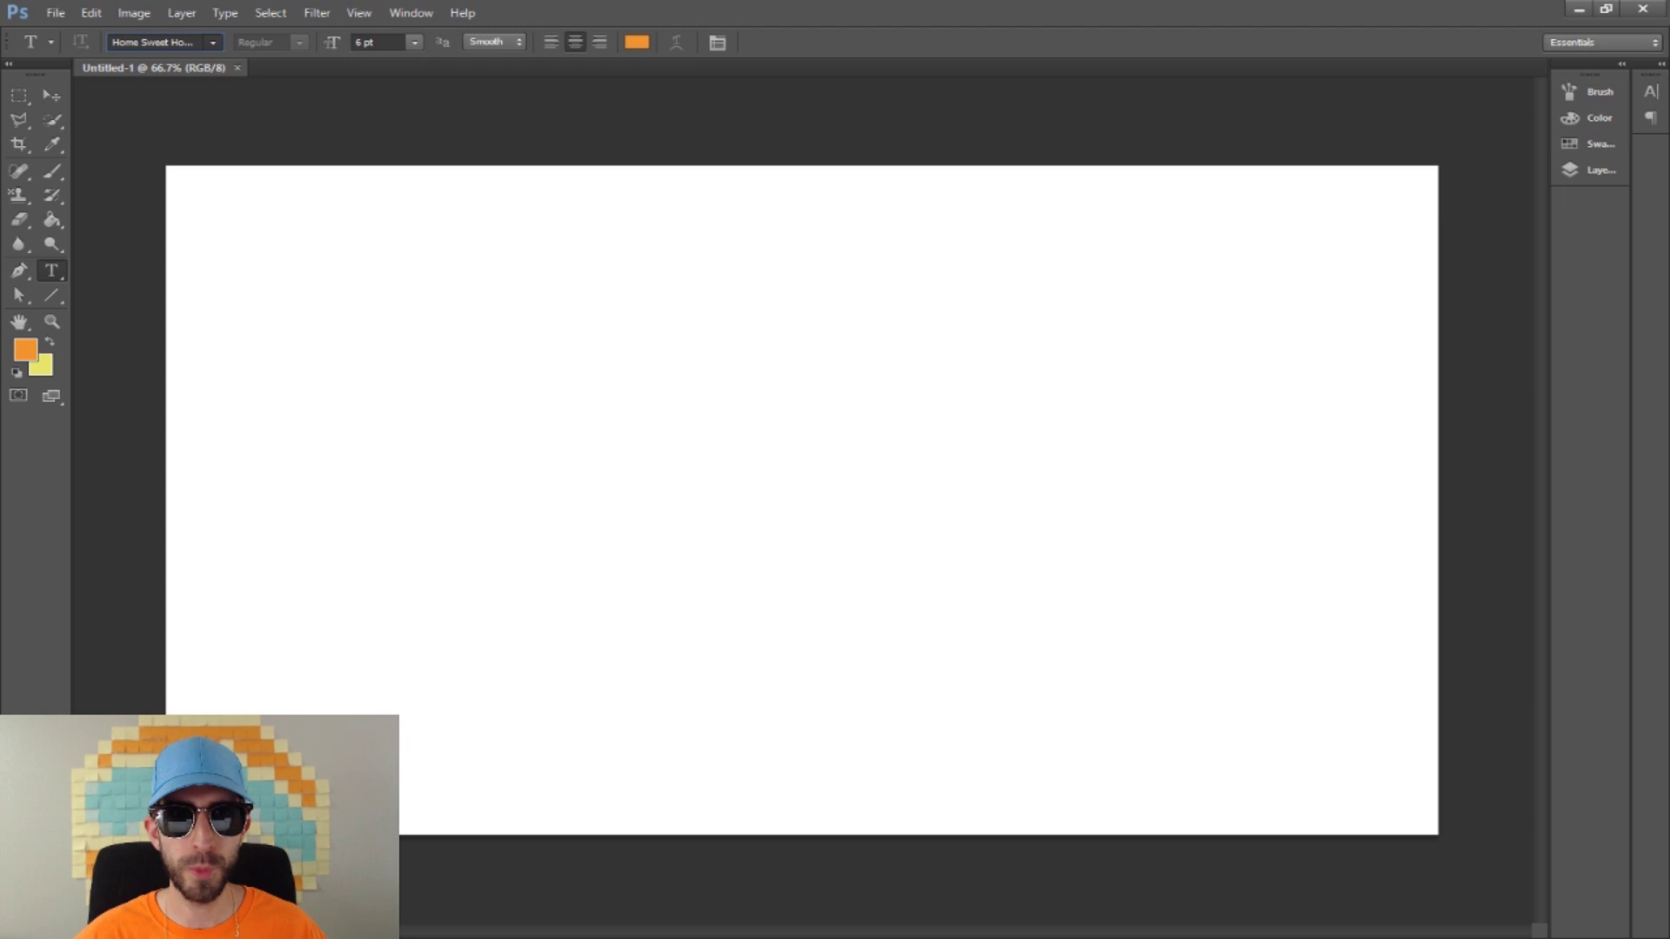
type("Webrush")
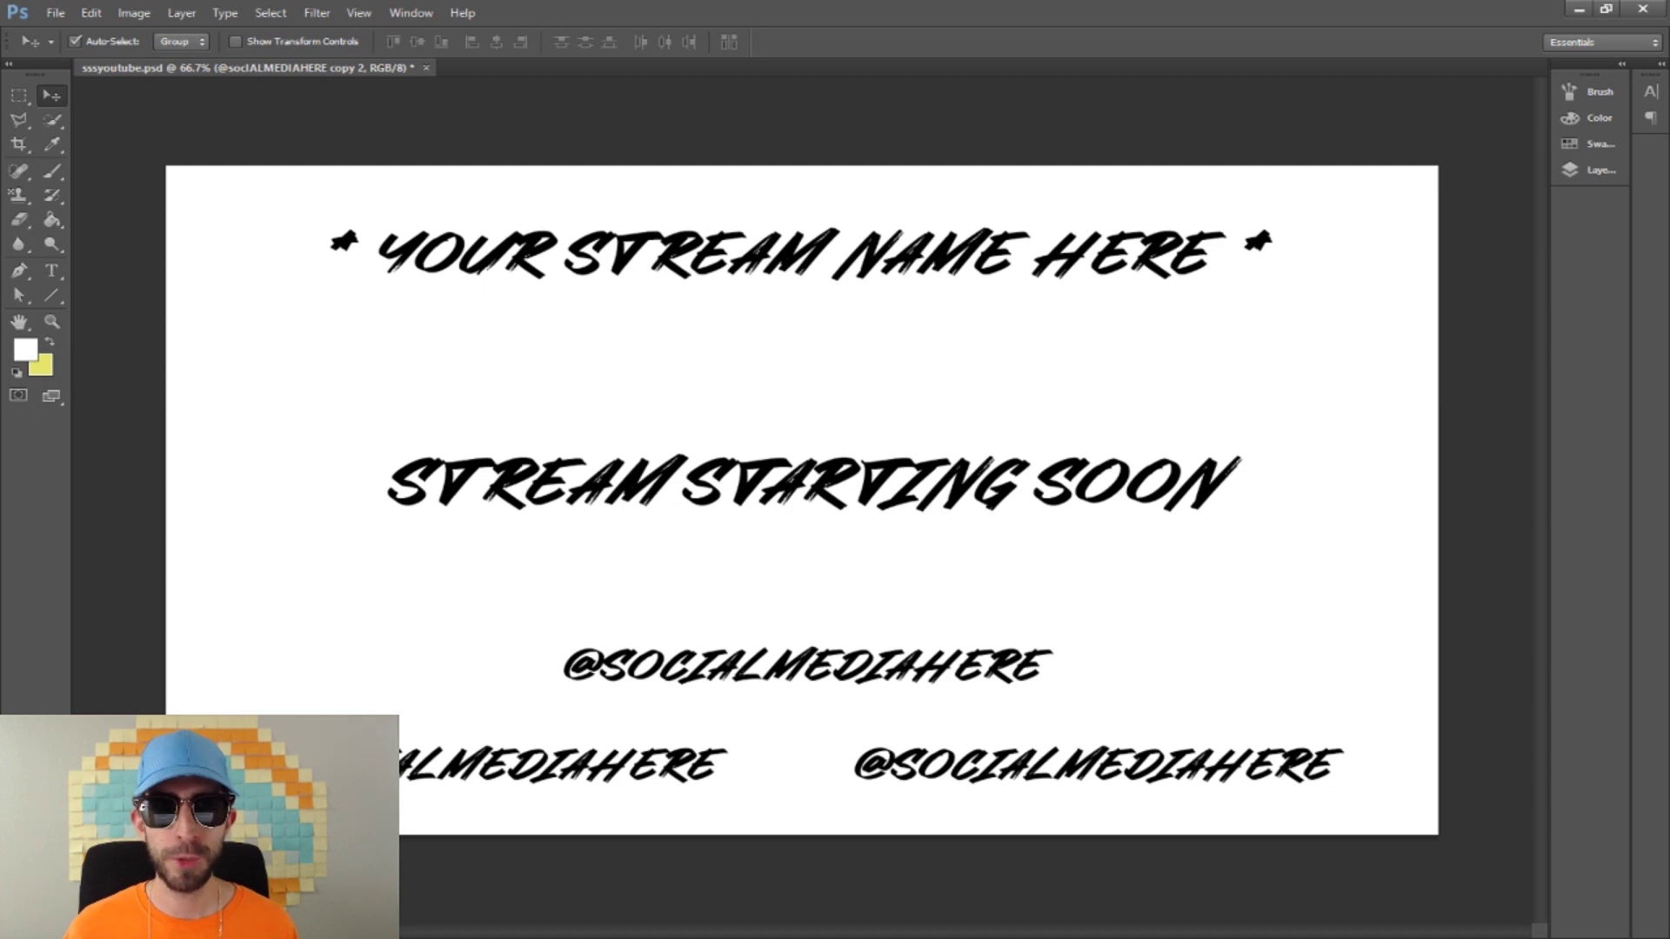
- Hide the Background layer so the lettering sits on transparency, then bring up Pexels in Chrome
key("alt+]")
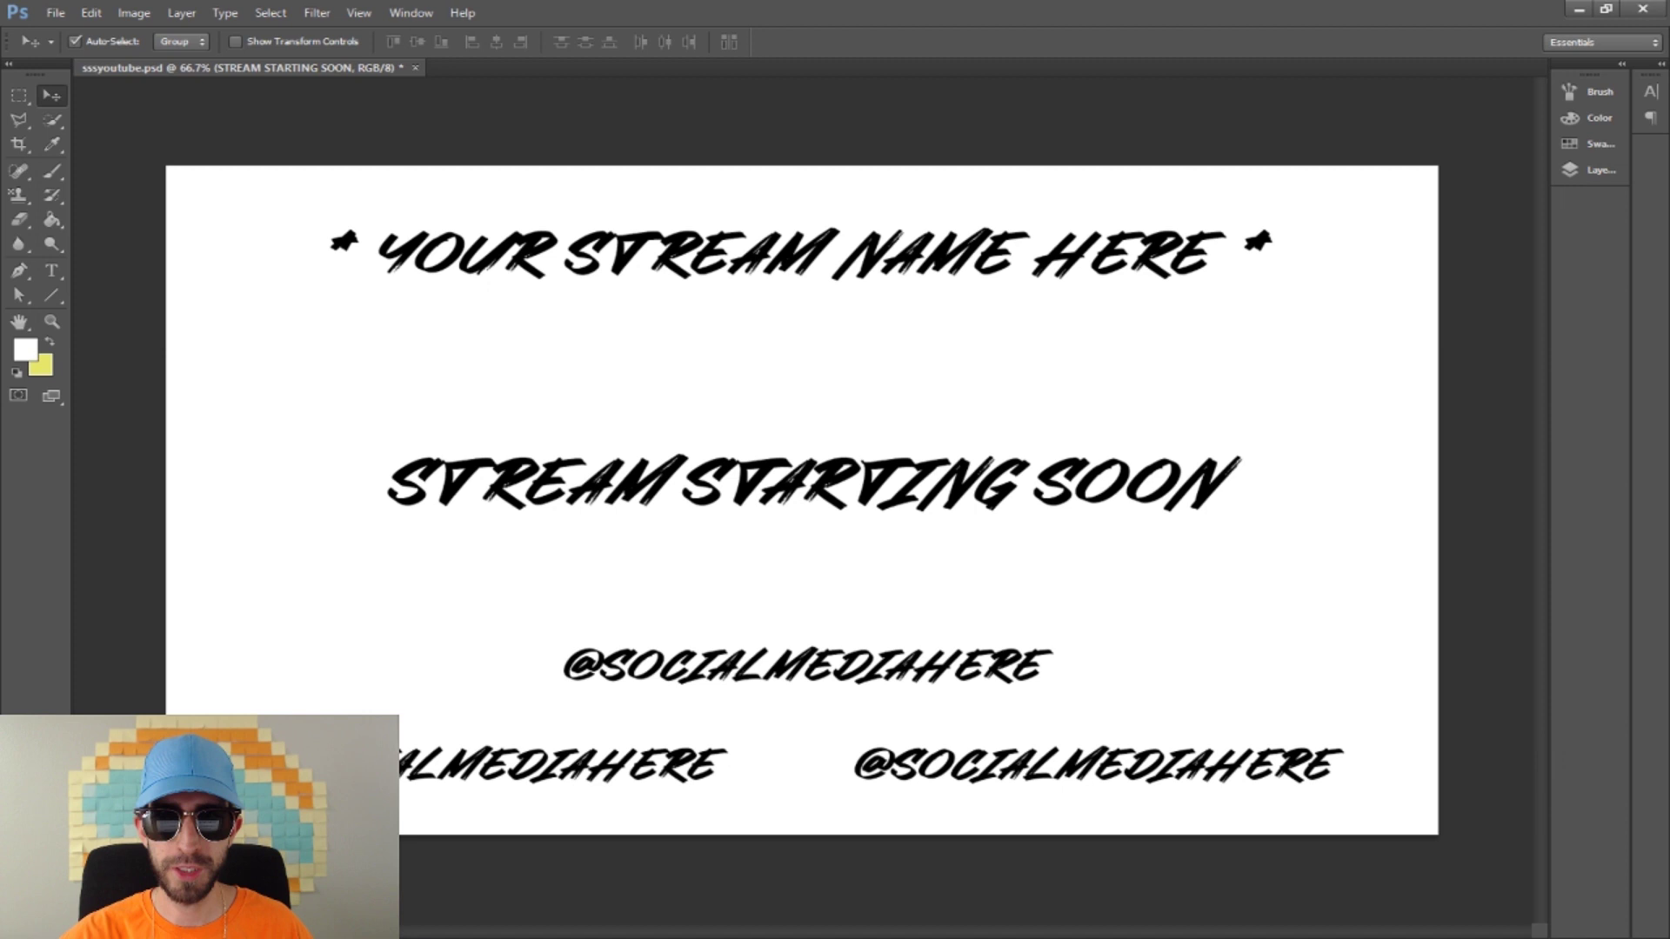
left_click(1590, 170)
key("alt+[")
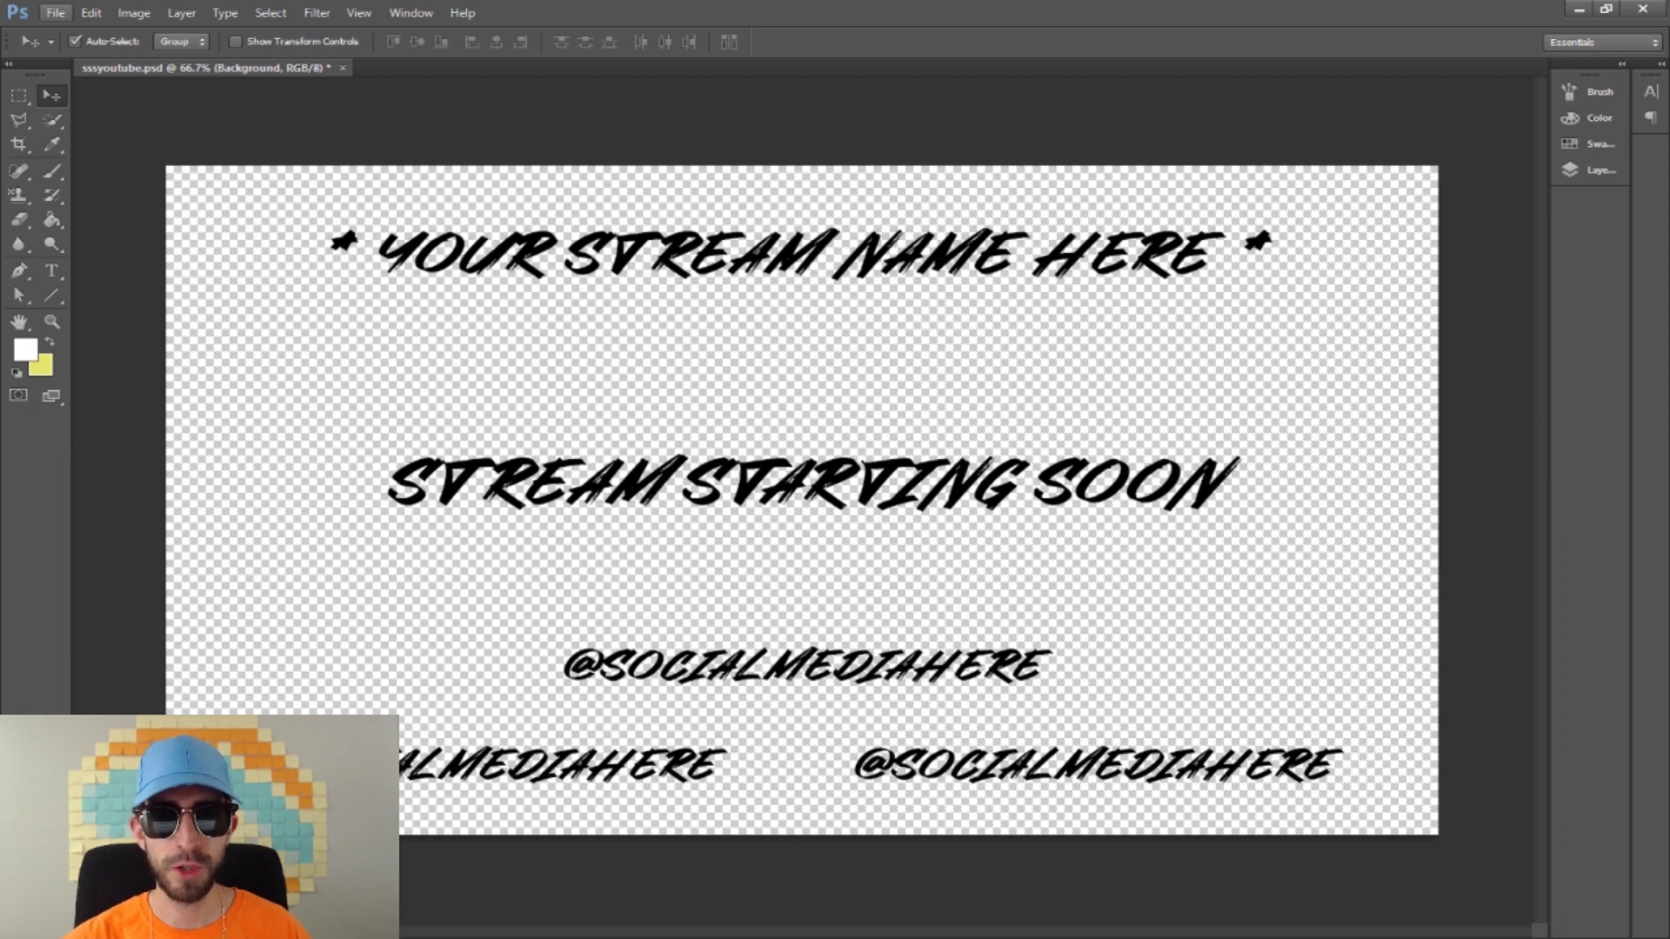
left_click(705, 921)
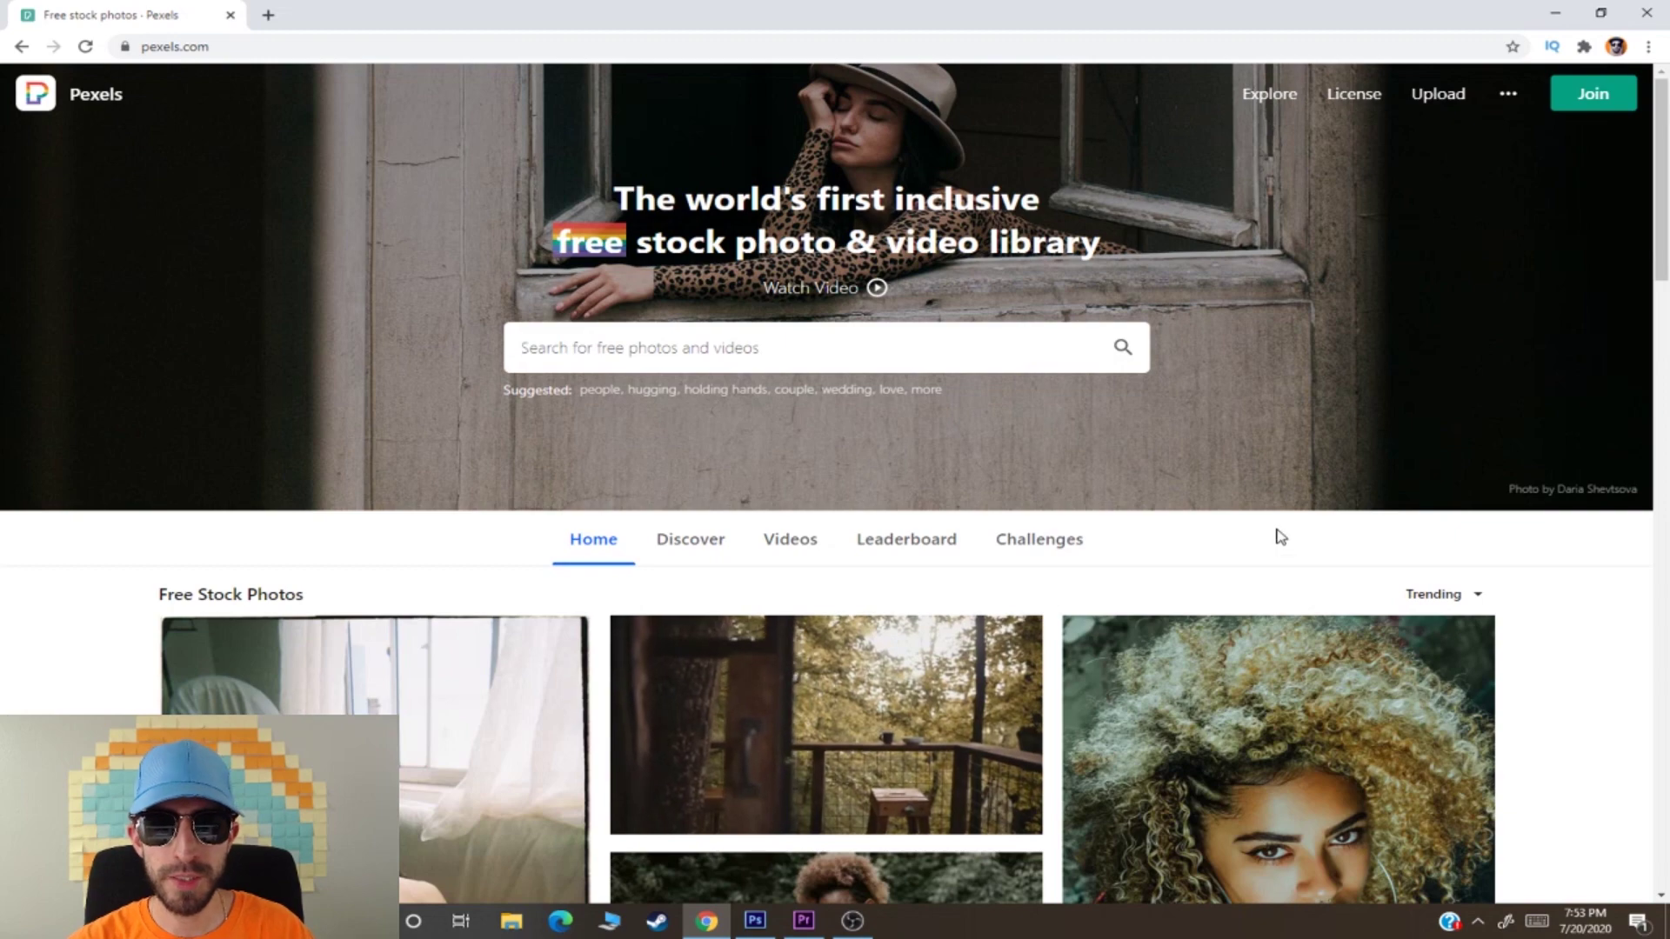
- Search Pexels for 'bright wallpaper' and open the Blue and White Abstract Painting photo
left_click(820, 542)
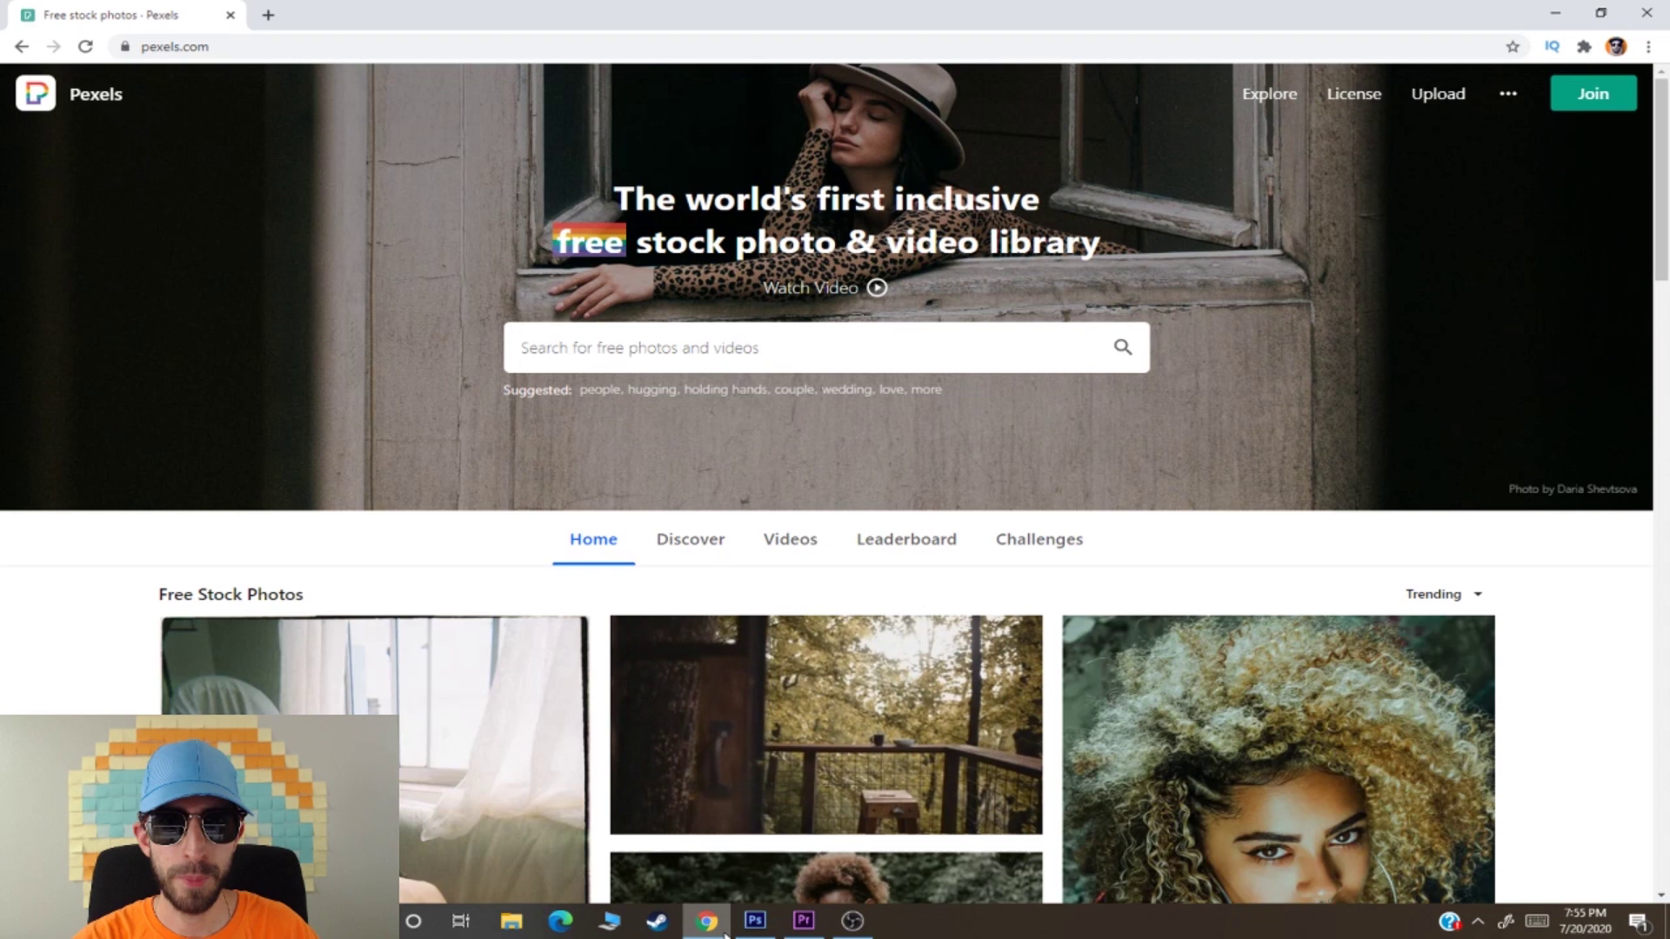
type("bright wallpaper")
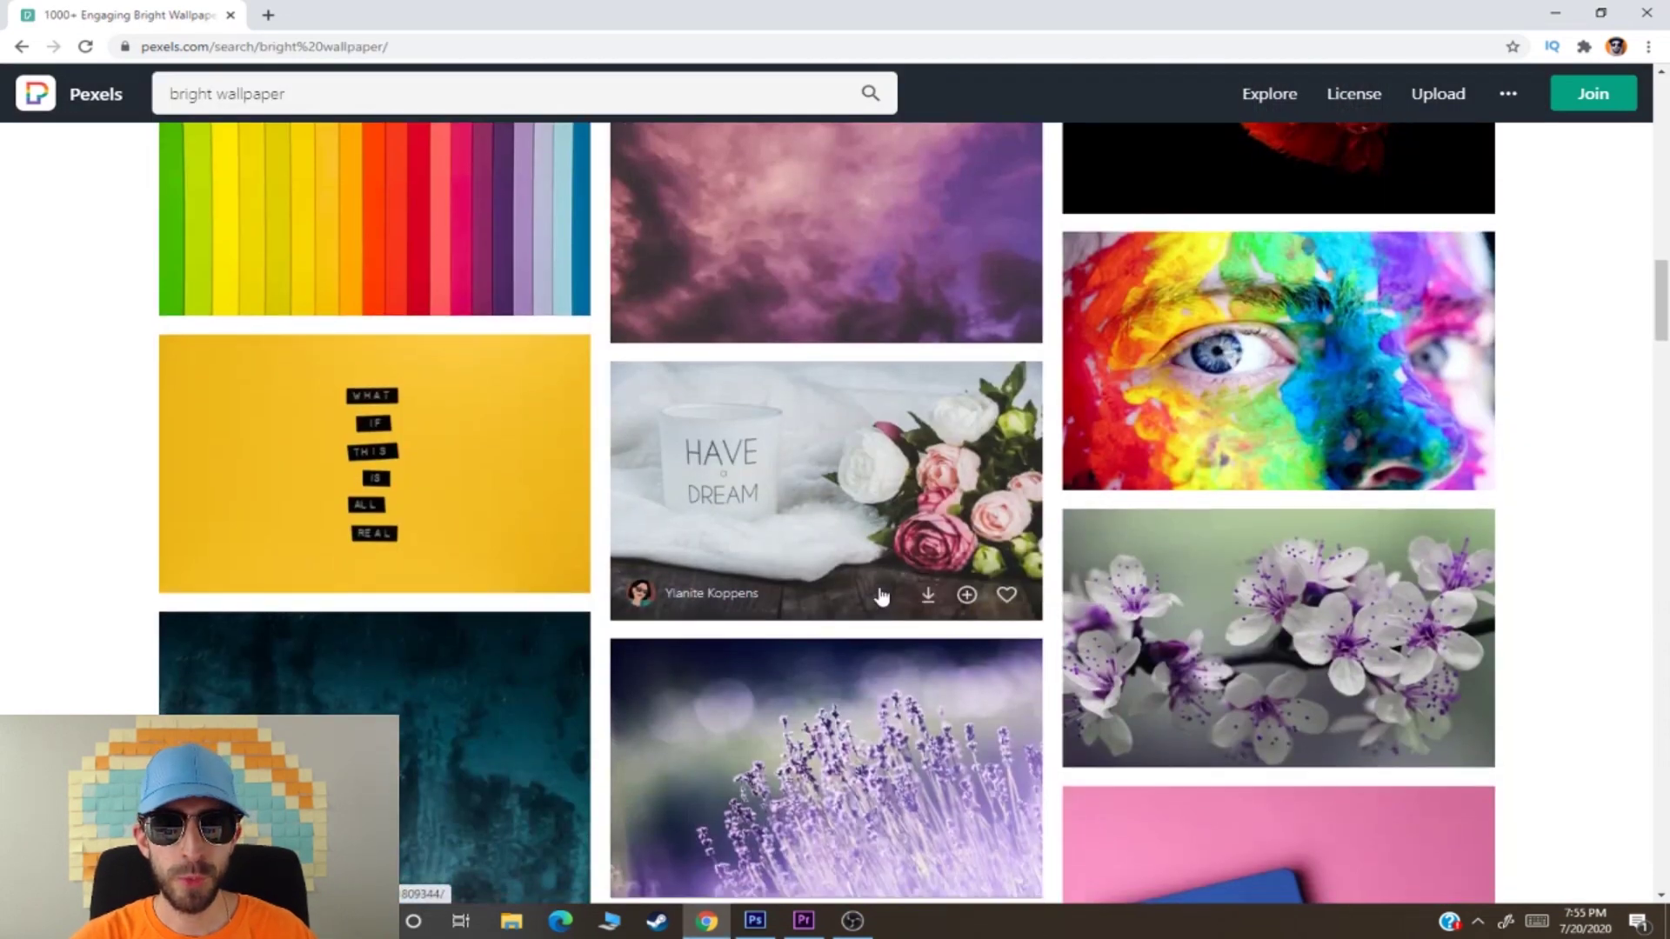
scroll(897, 589, "down", 2)
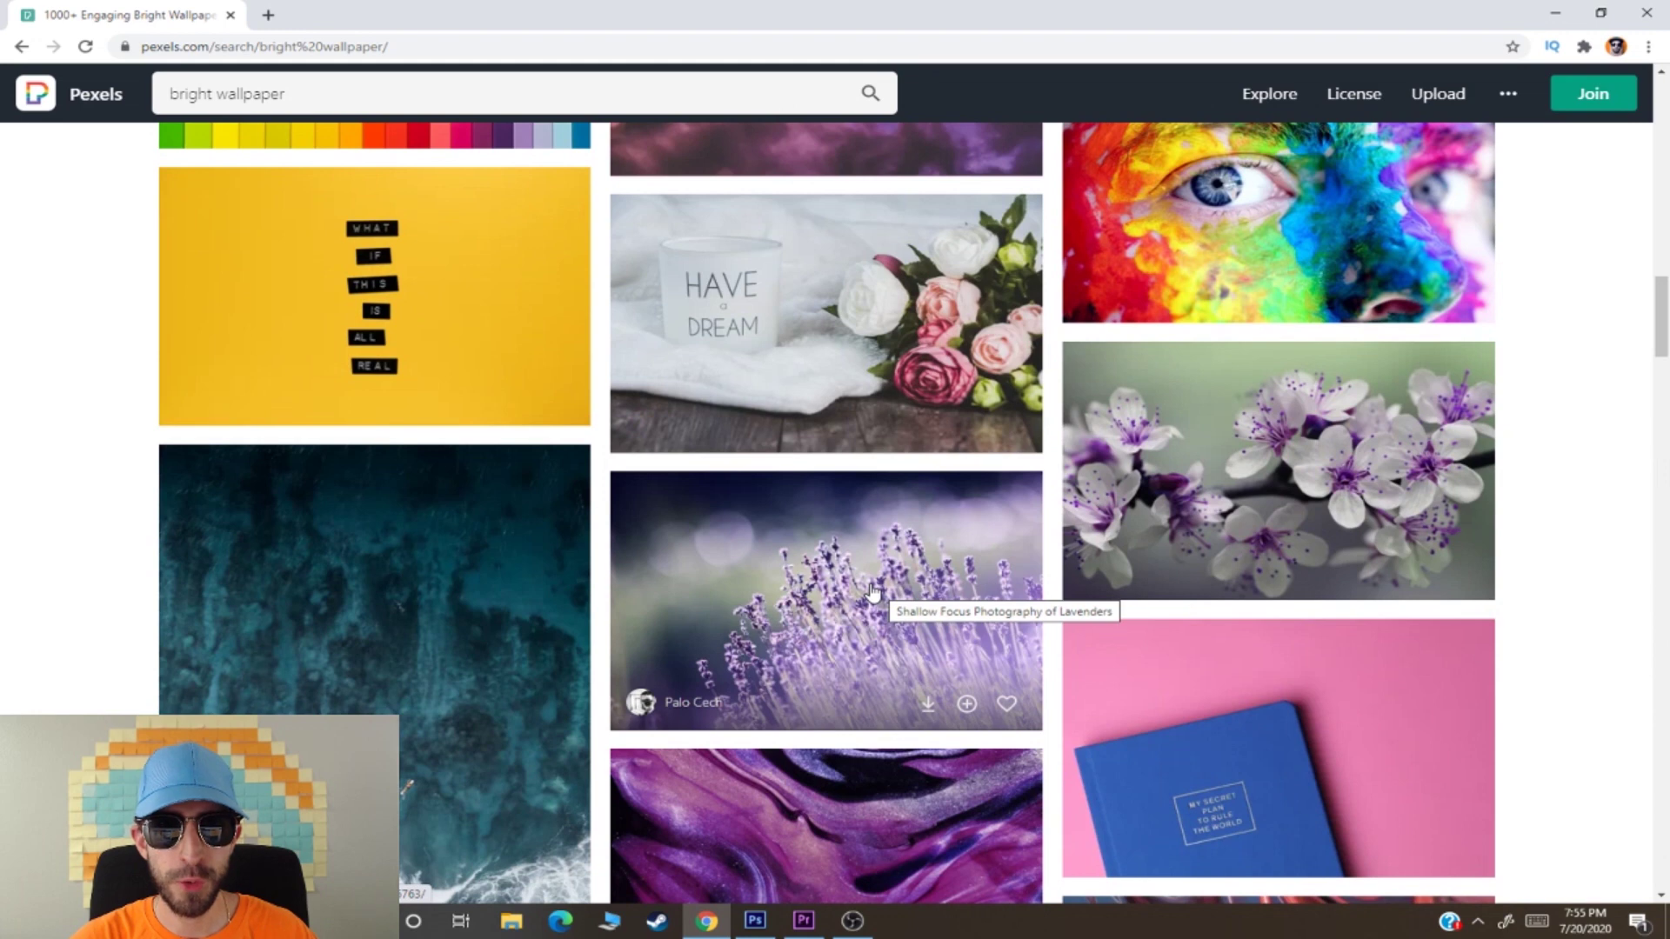
scroll(872, 594, "down", 1)
scroll(872, 594, "down", 2)
left_click(869, 588)
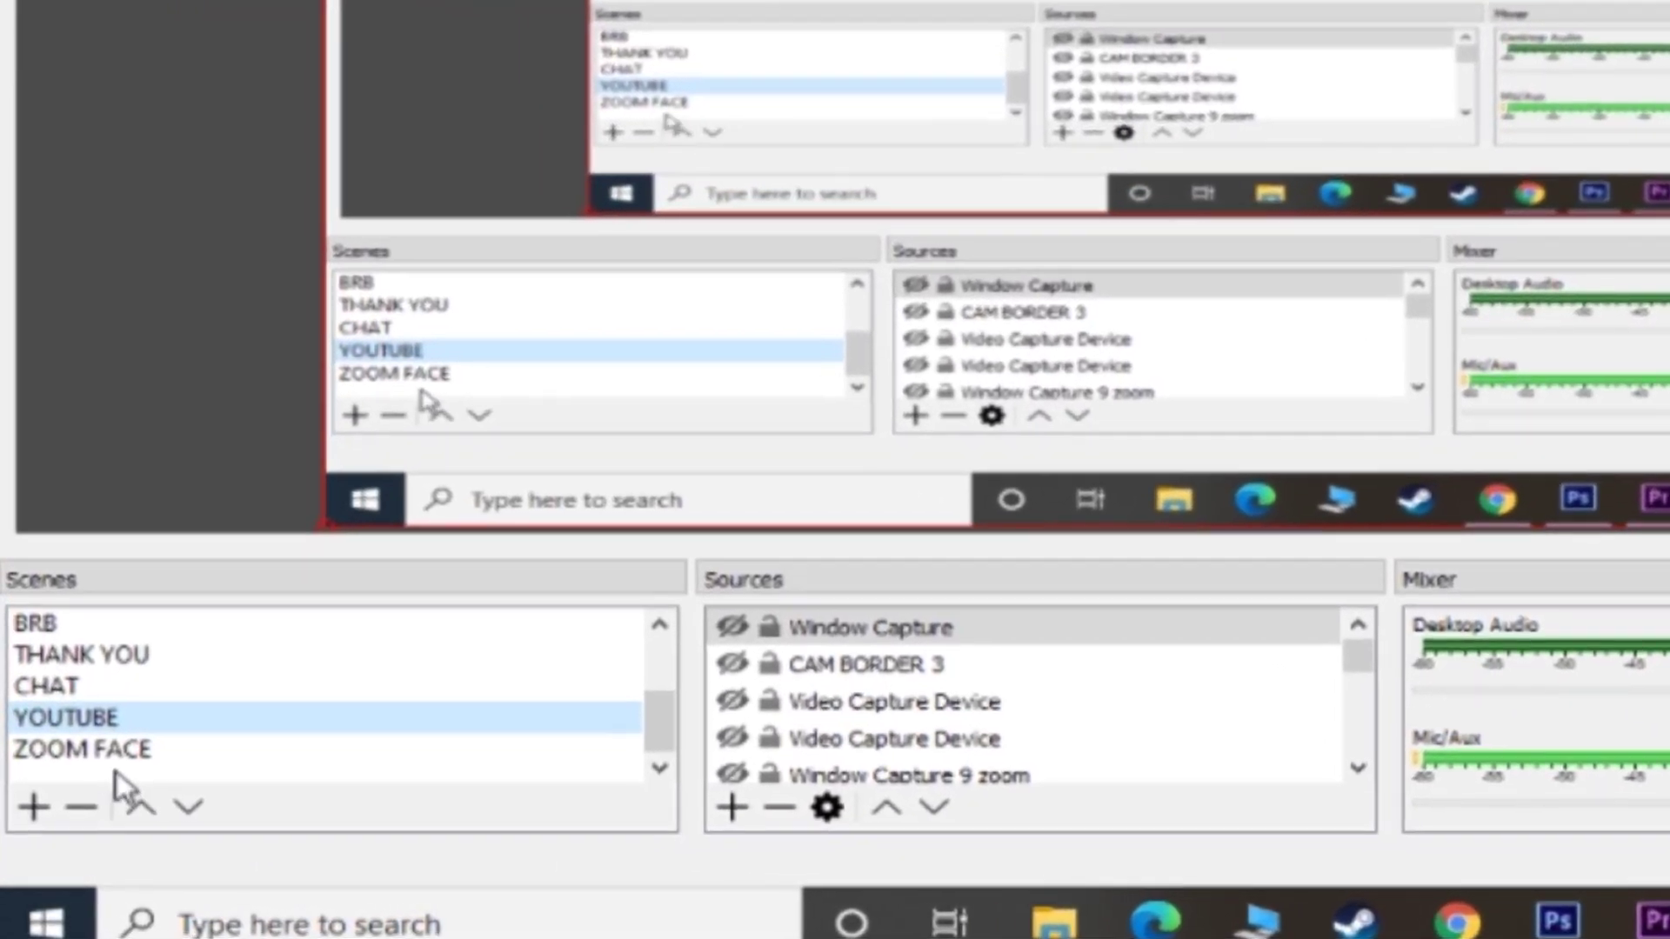
- Add the STARTING SOON SCENE and begin a new source for it named 'Back…'
right_click(115, 803)
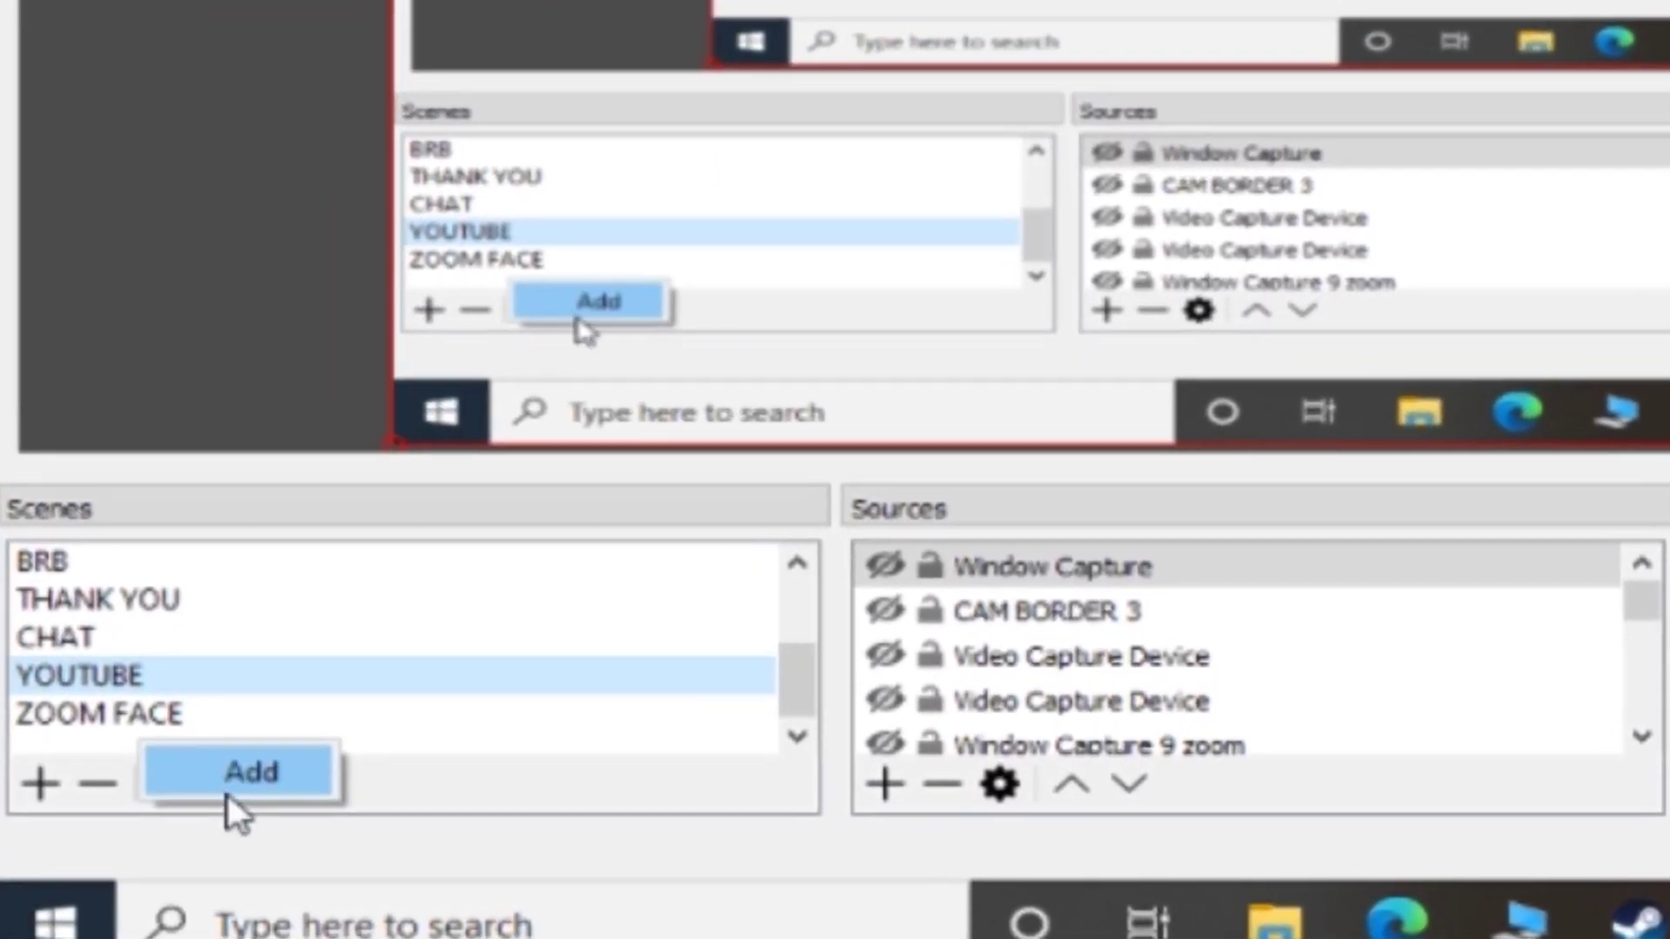
left_click(230, 791)
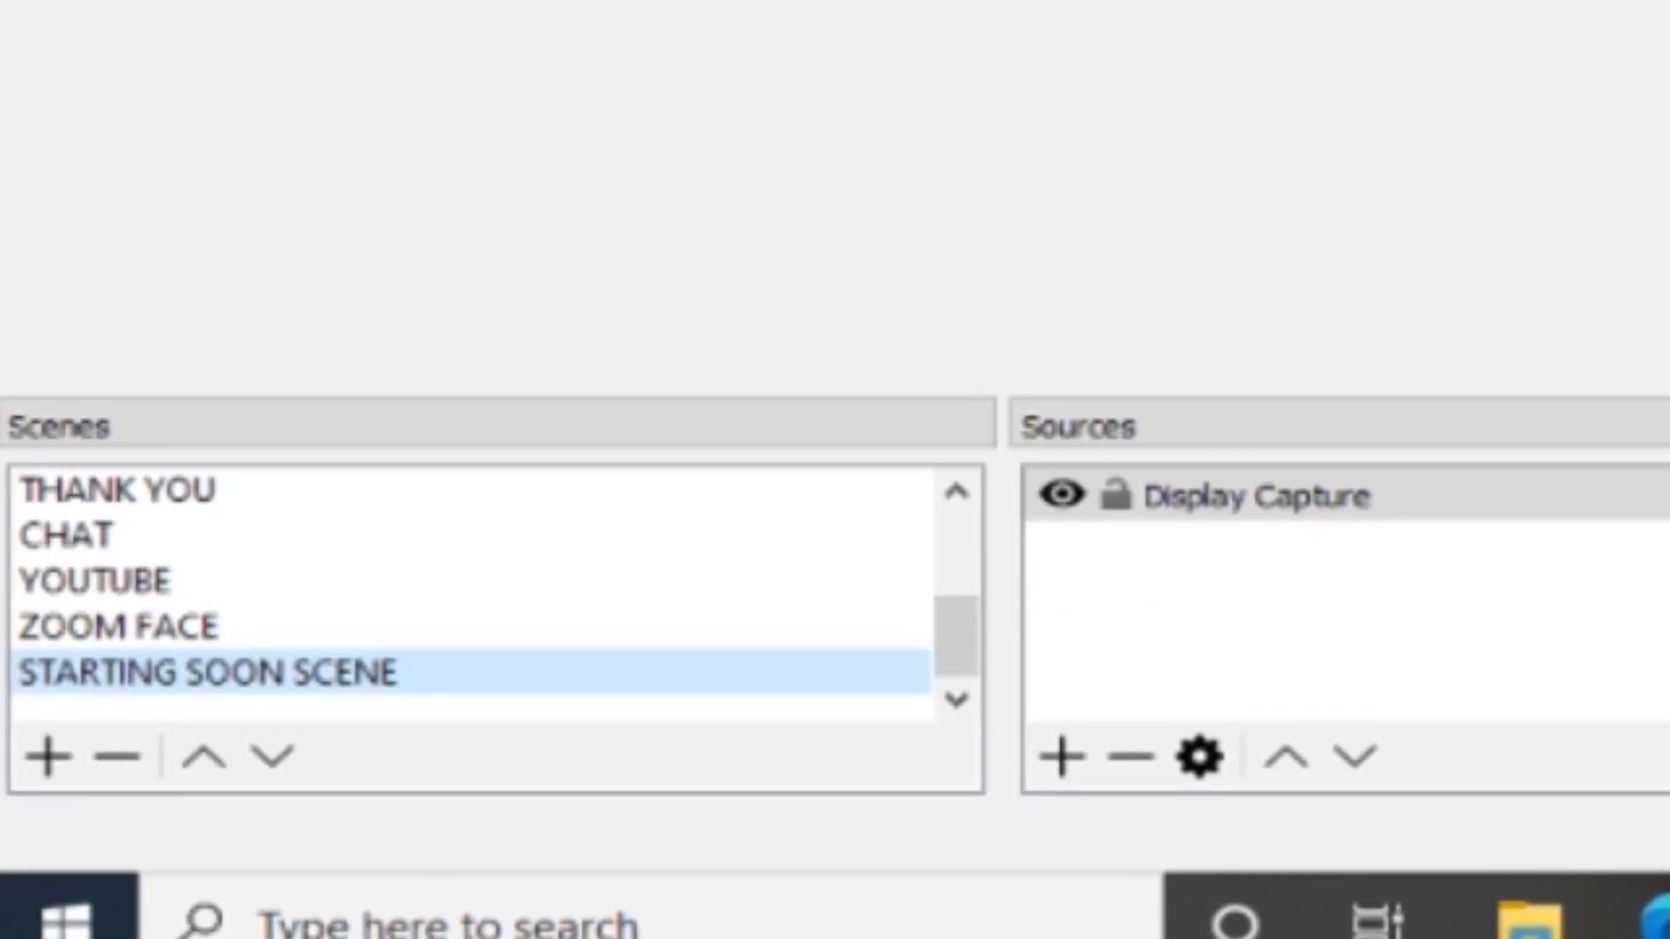
left_click(681, 800)
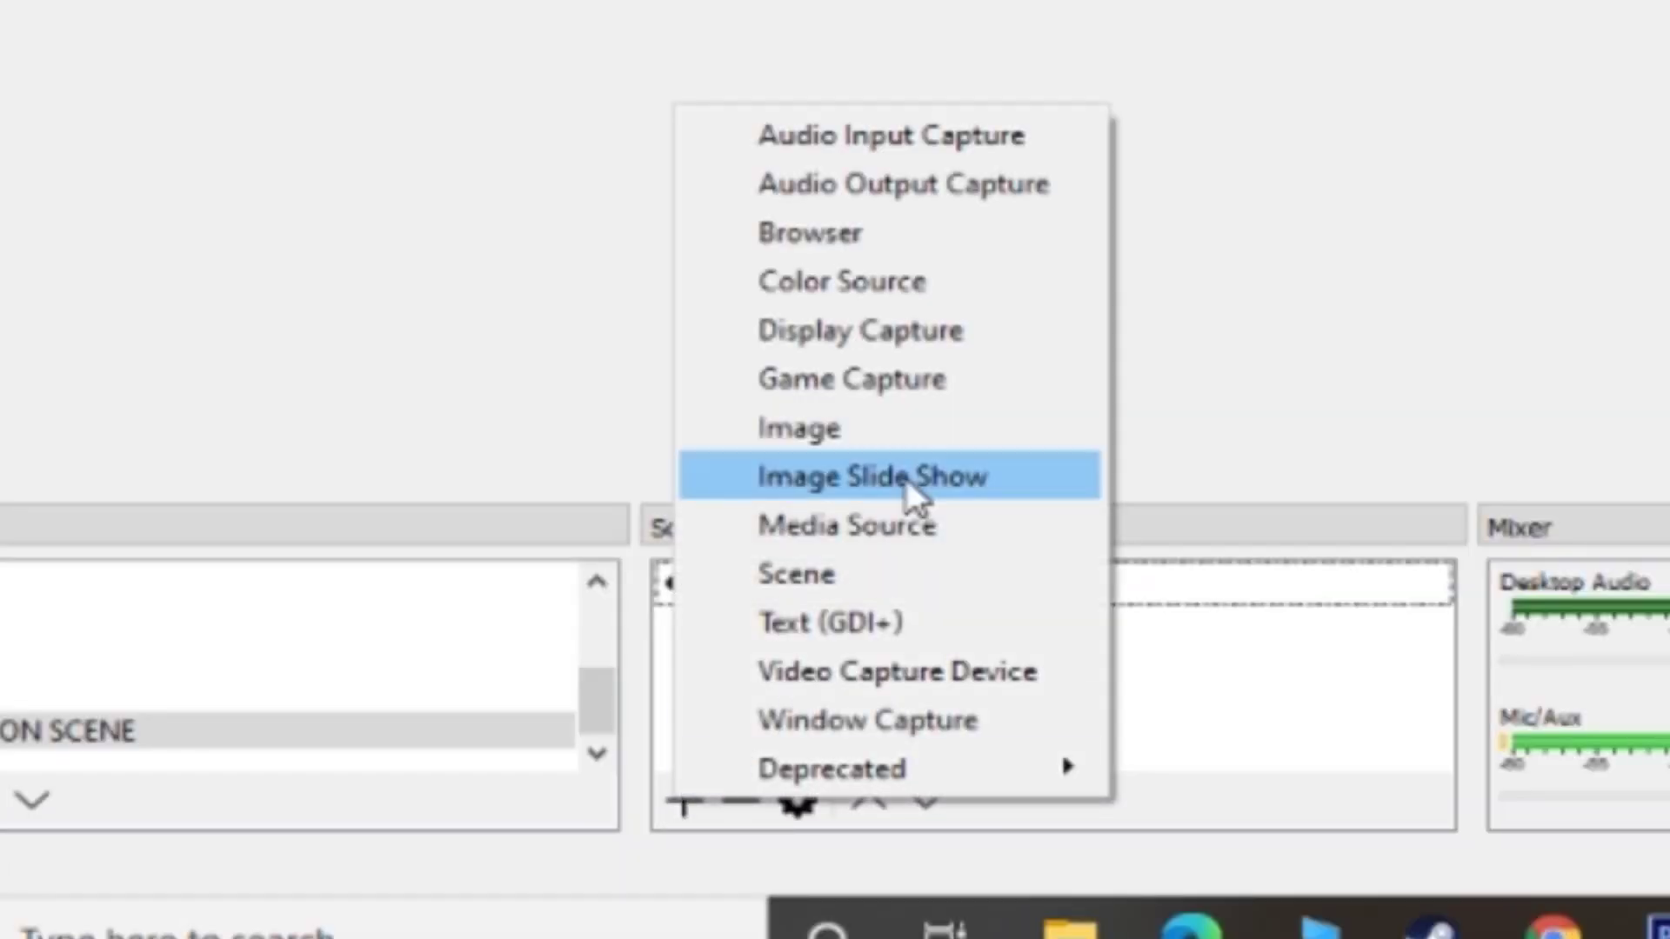
left_click(862, 431)
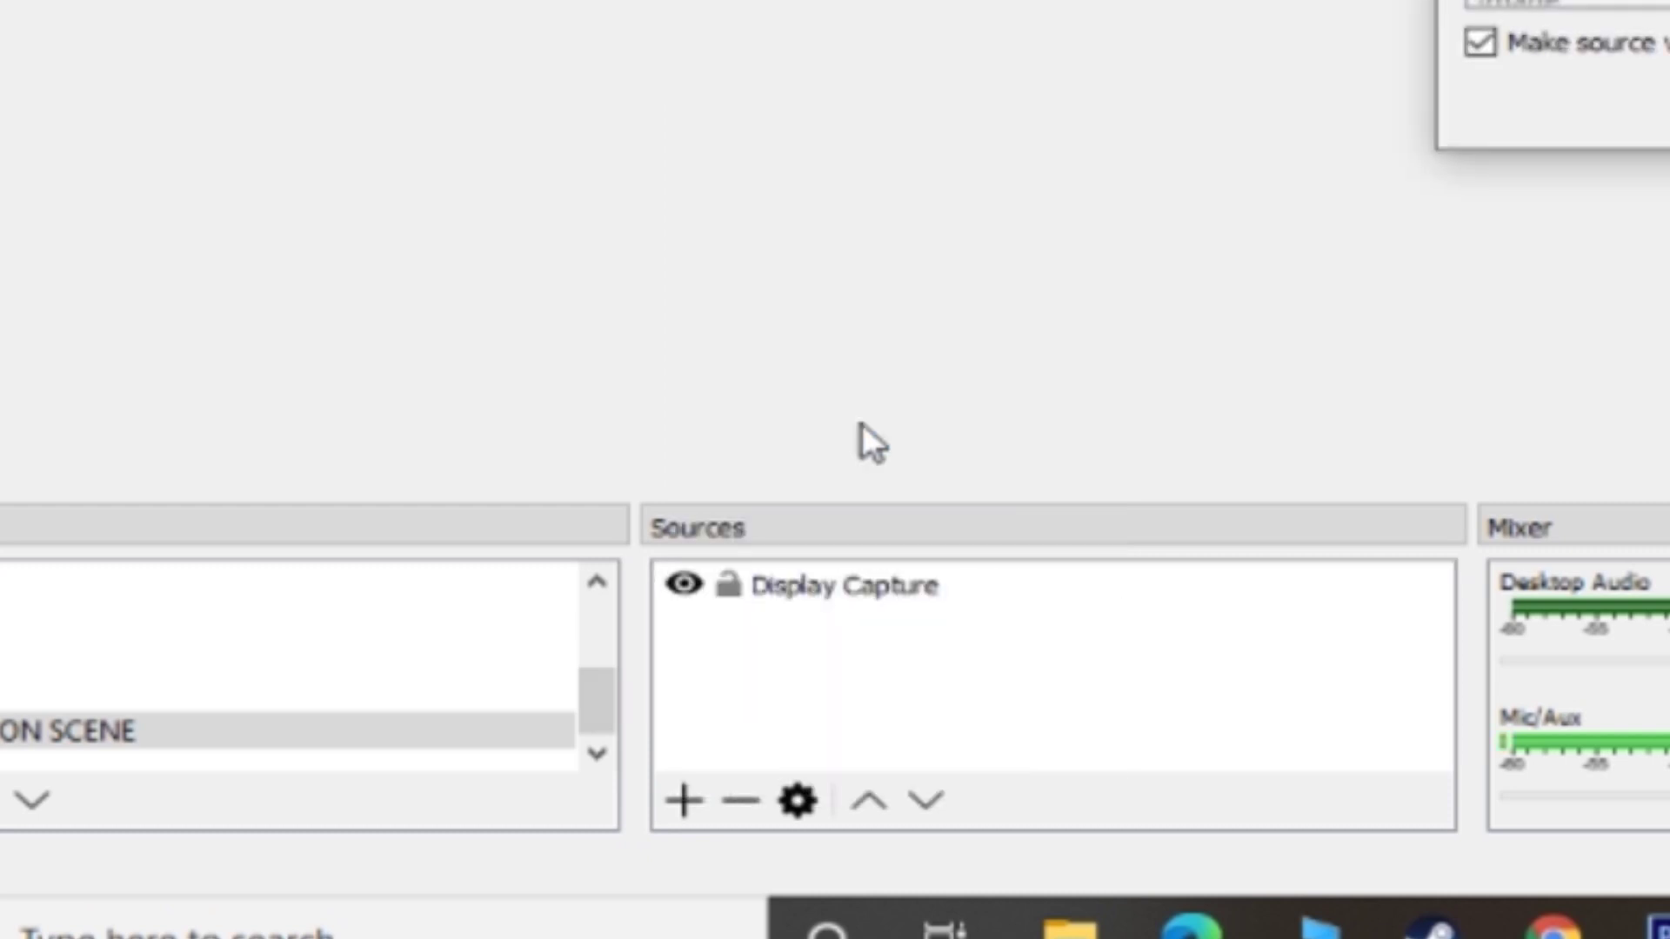
type("B")
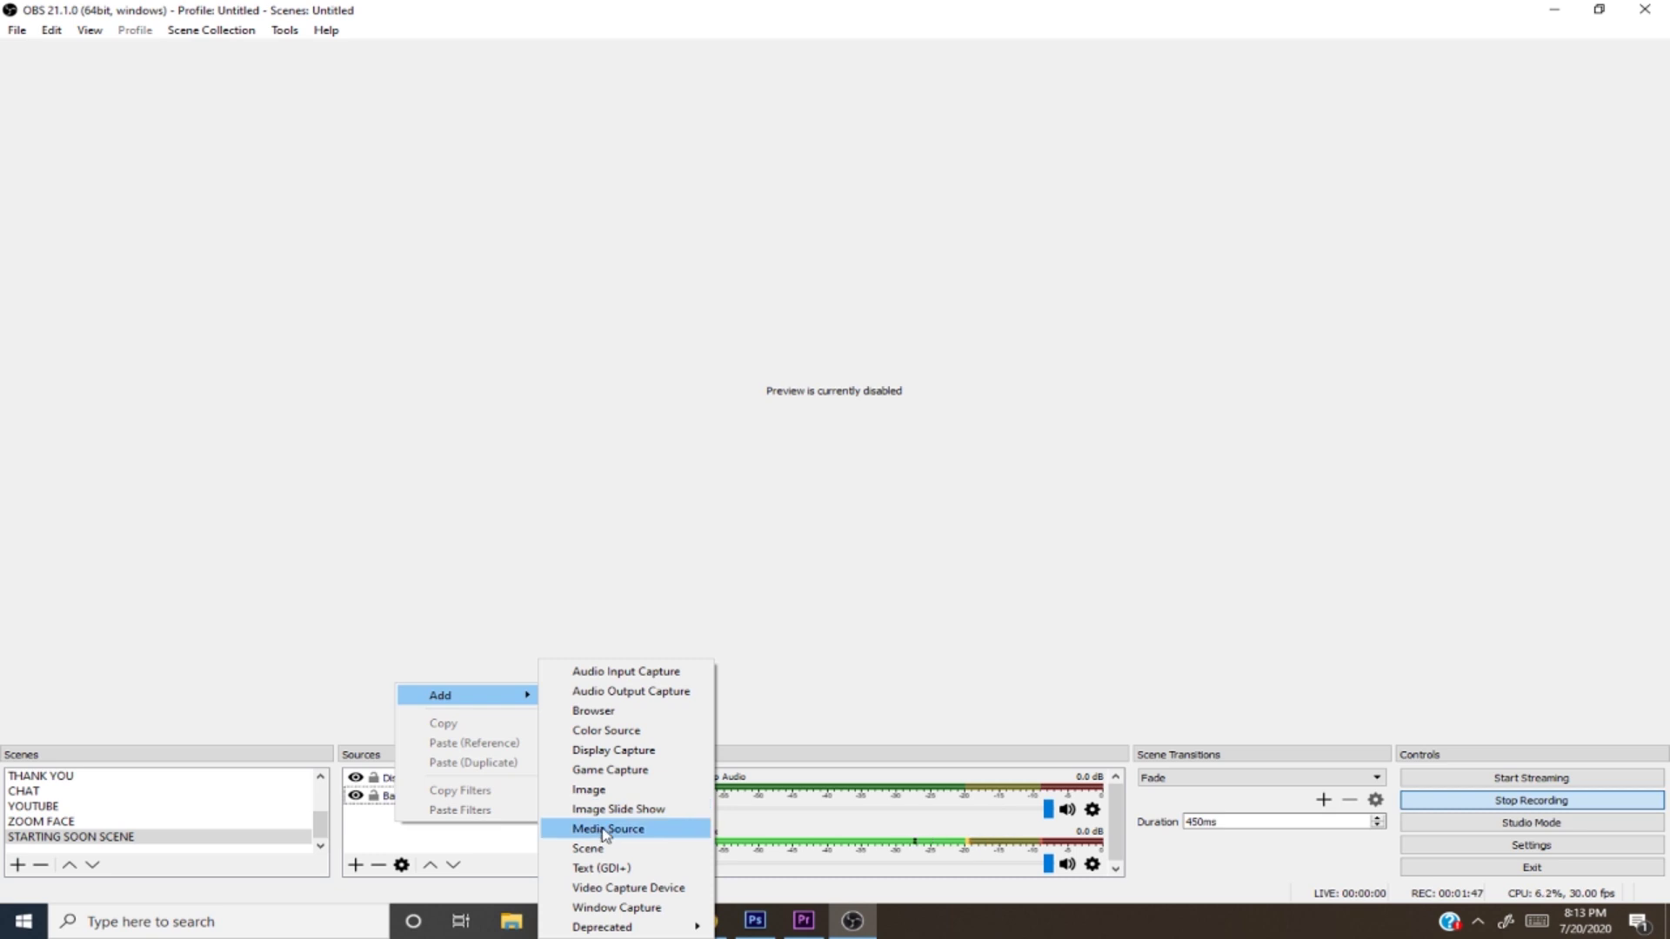
- Add a looping video.mp4 media source and an image source for the letters PNG
left_click(604, 830)
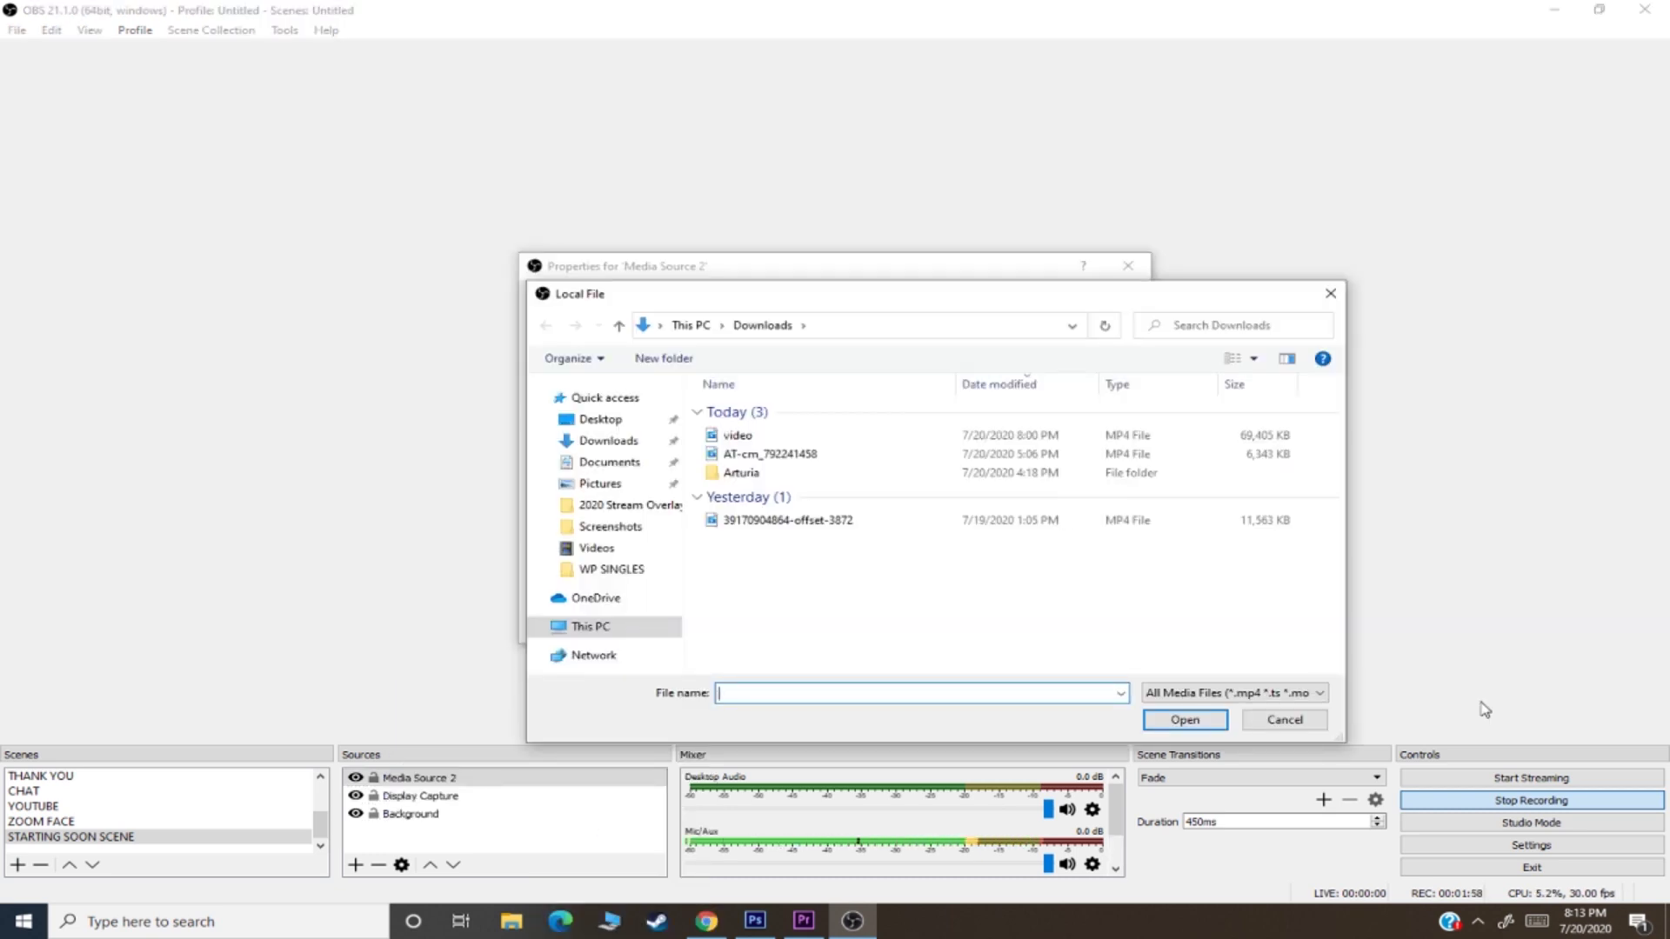
double_click(732, 439)
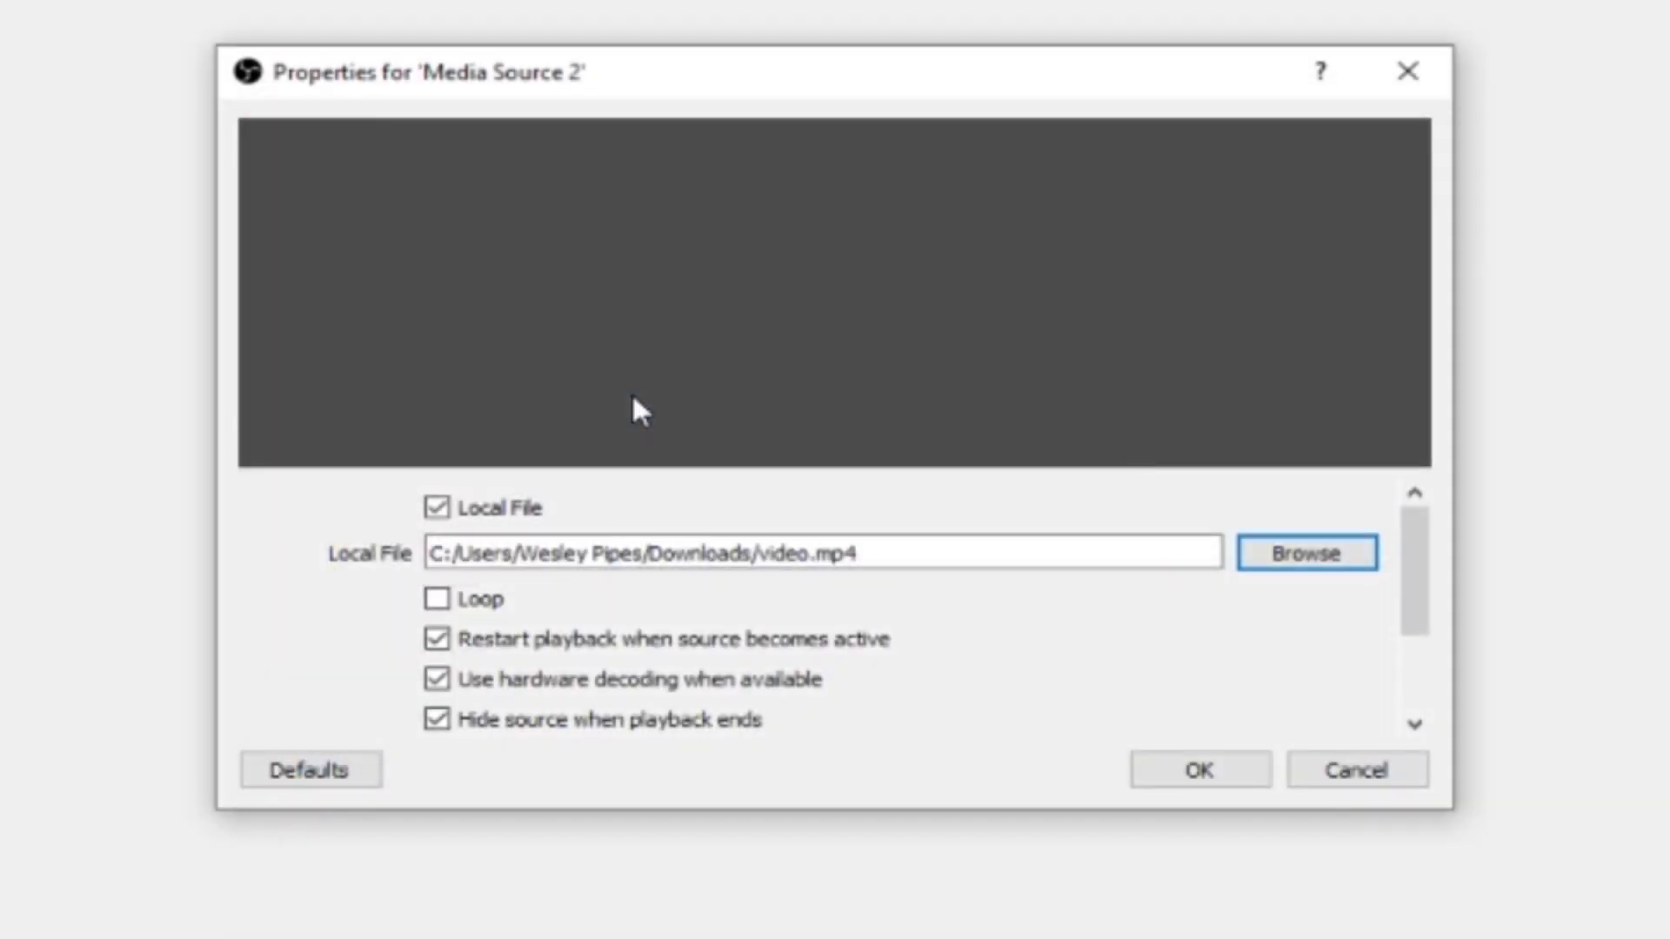
left_click(438, 600)
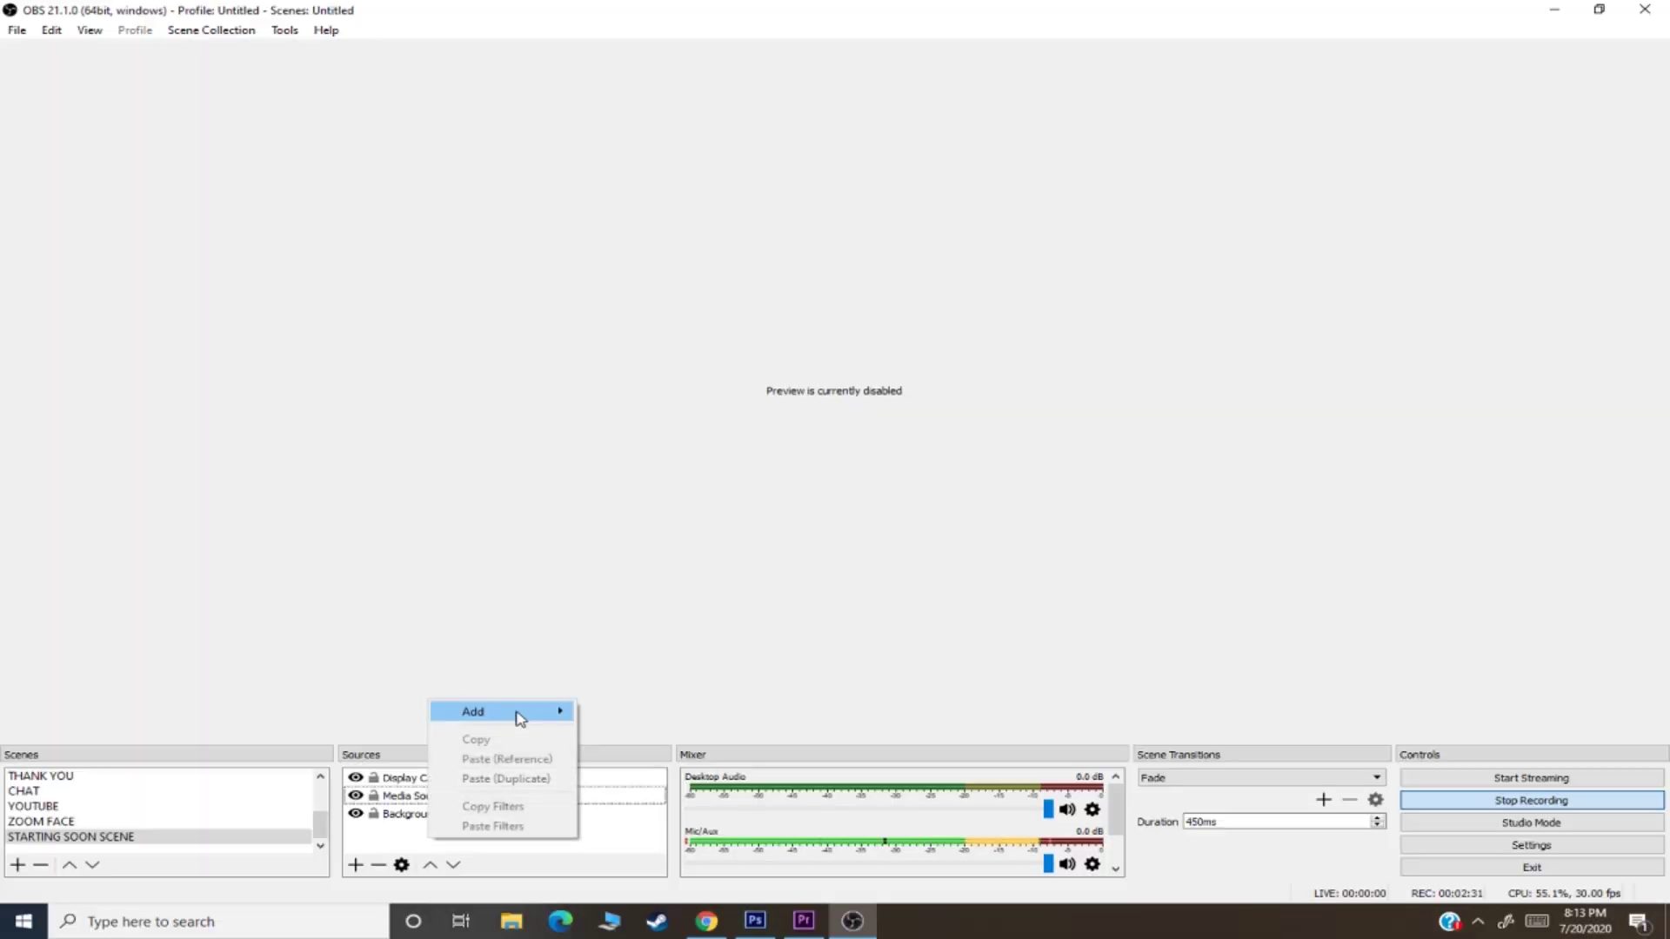
mouse_move(496, 710)
left_click(635, 789)
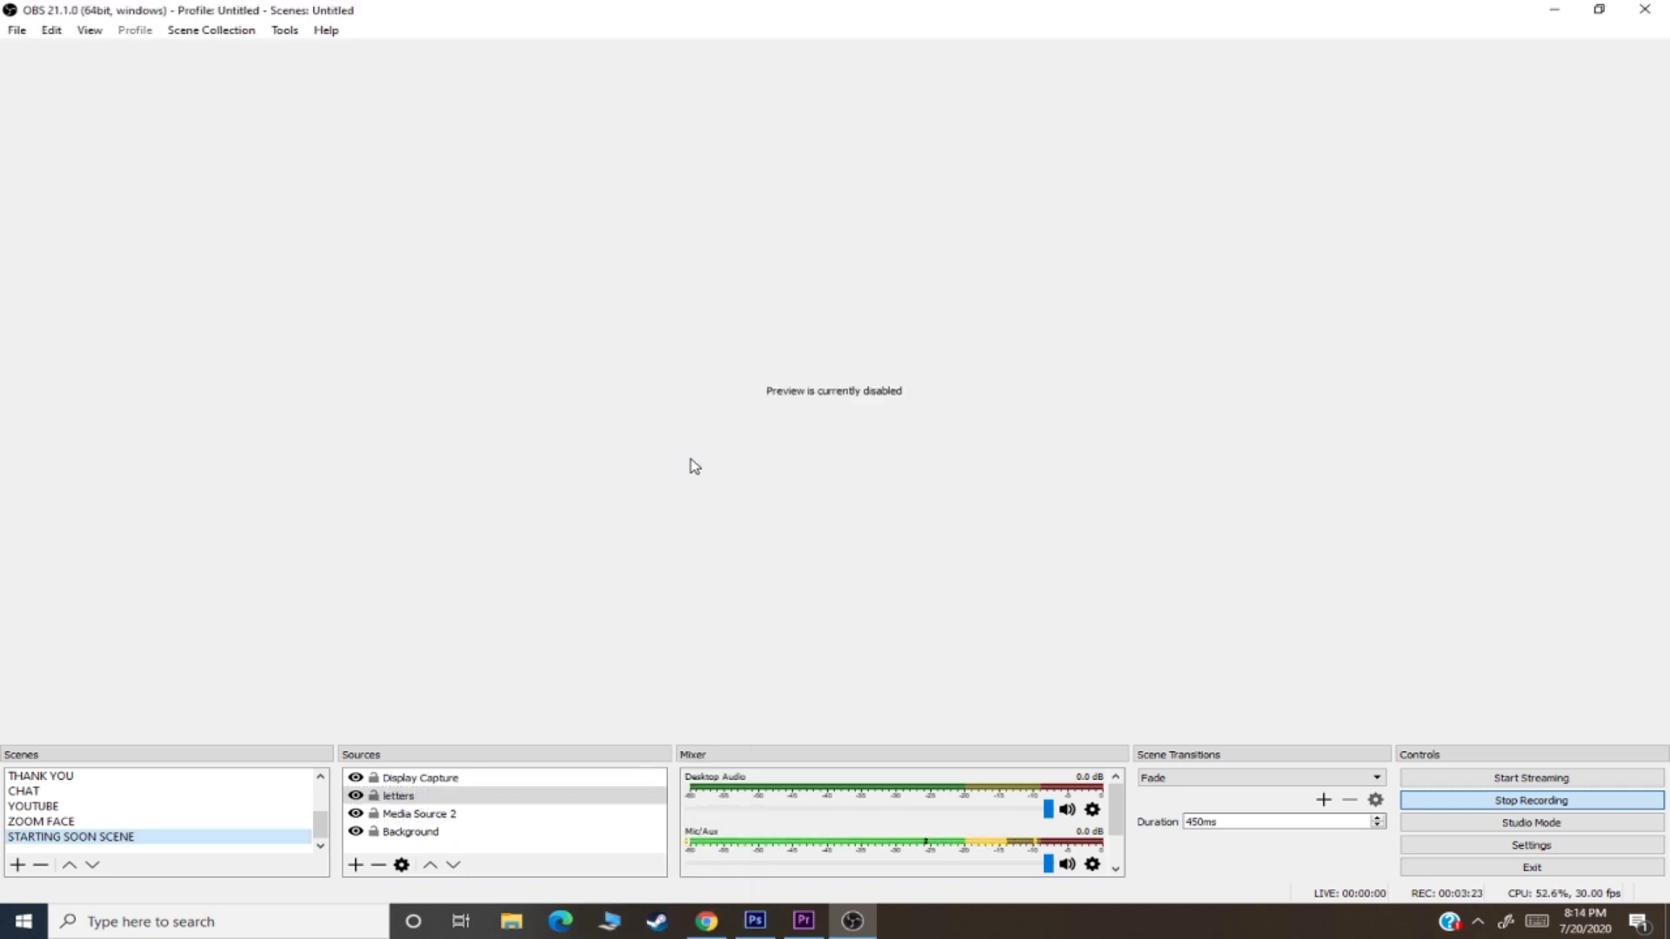
- Give Media Source 2 an Image Mask/Blend filter using the painting, Blend (Addition), opacity 90
right_click(431, 815)
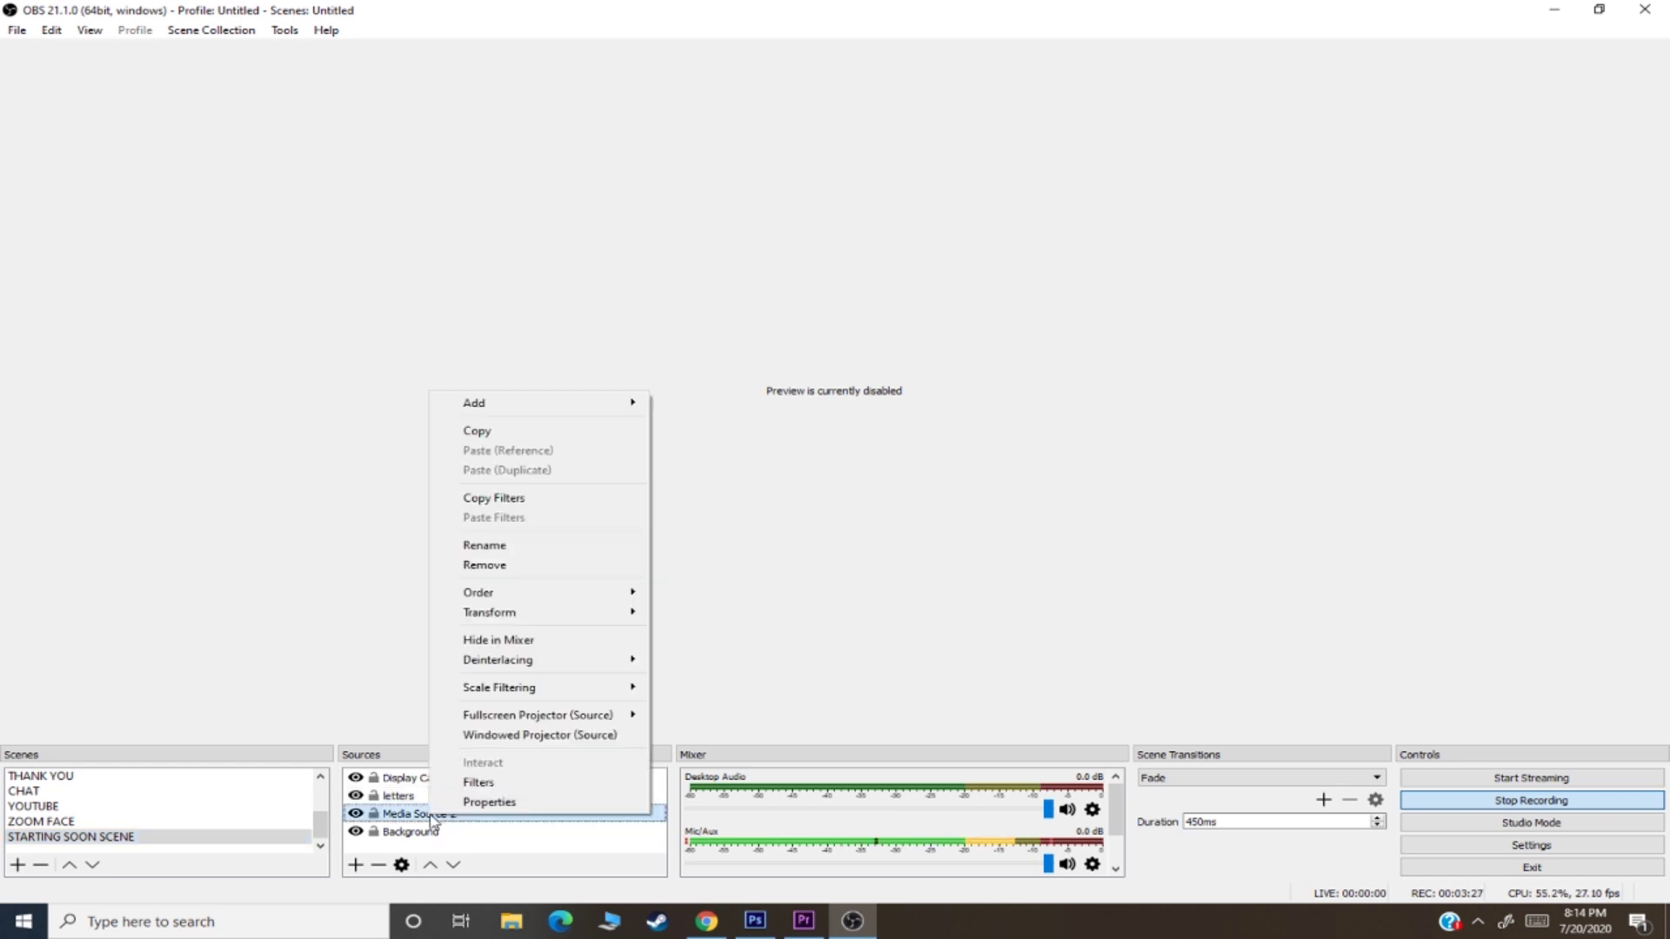
left_click(480, 782)
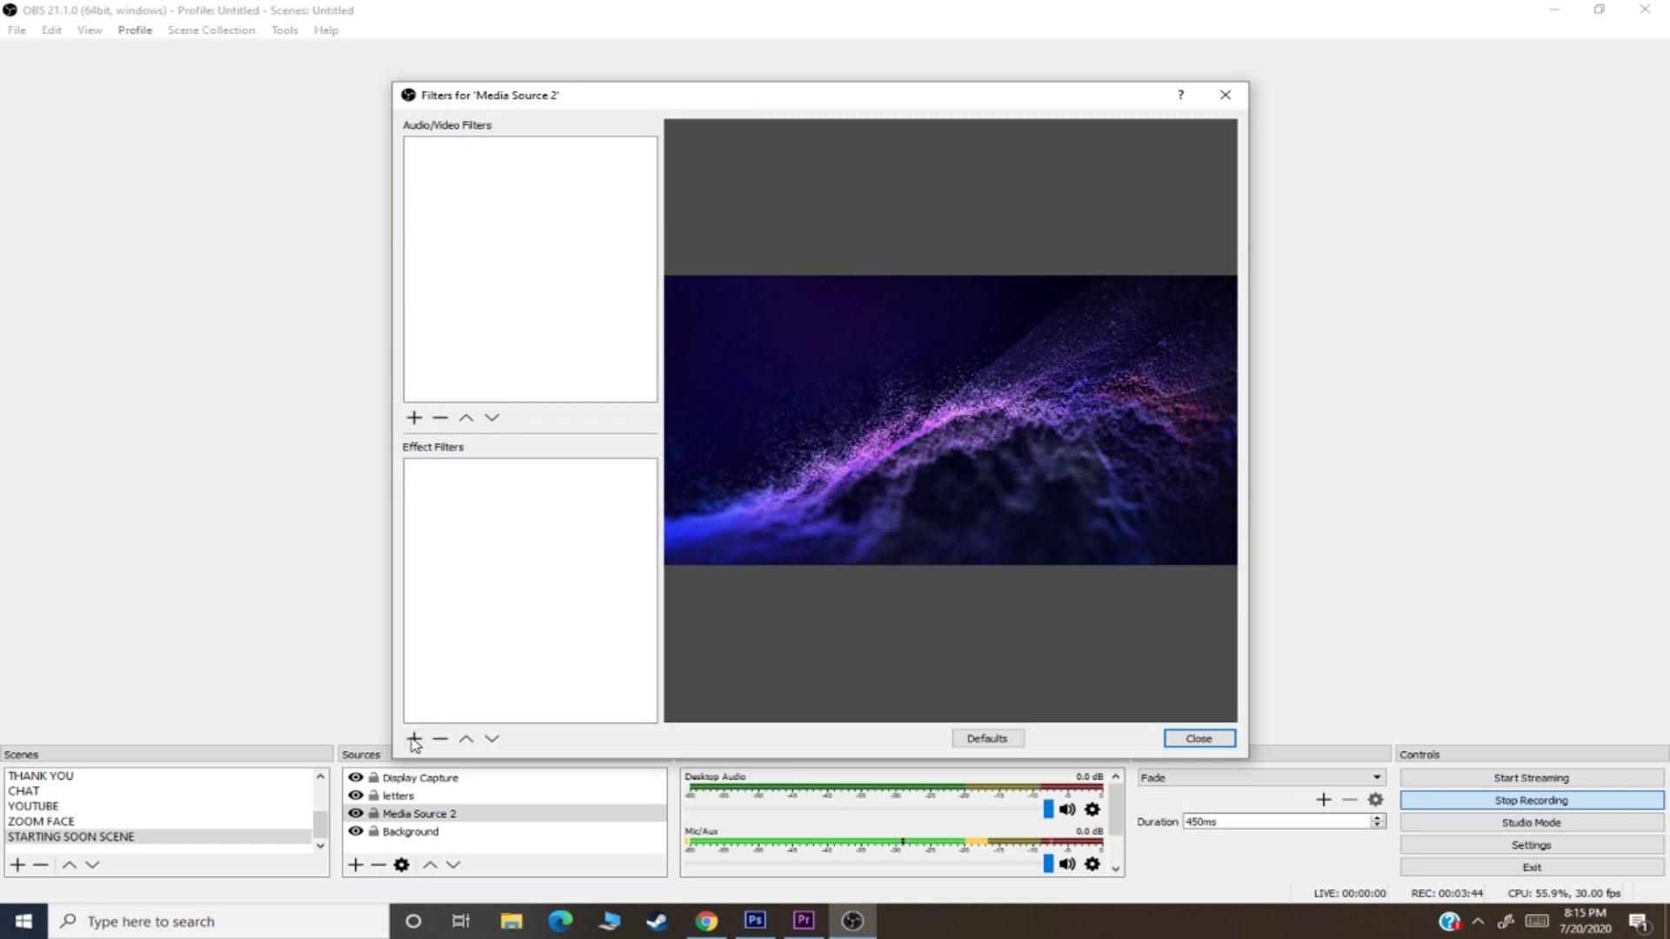
left_click(414, 740)
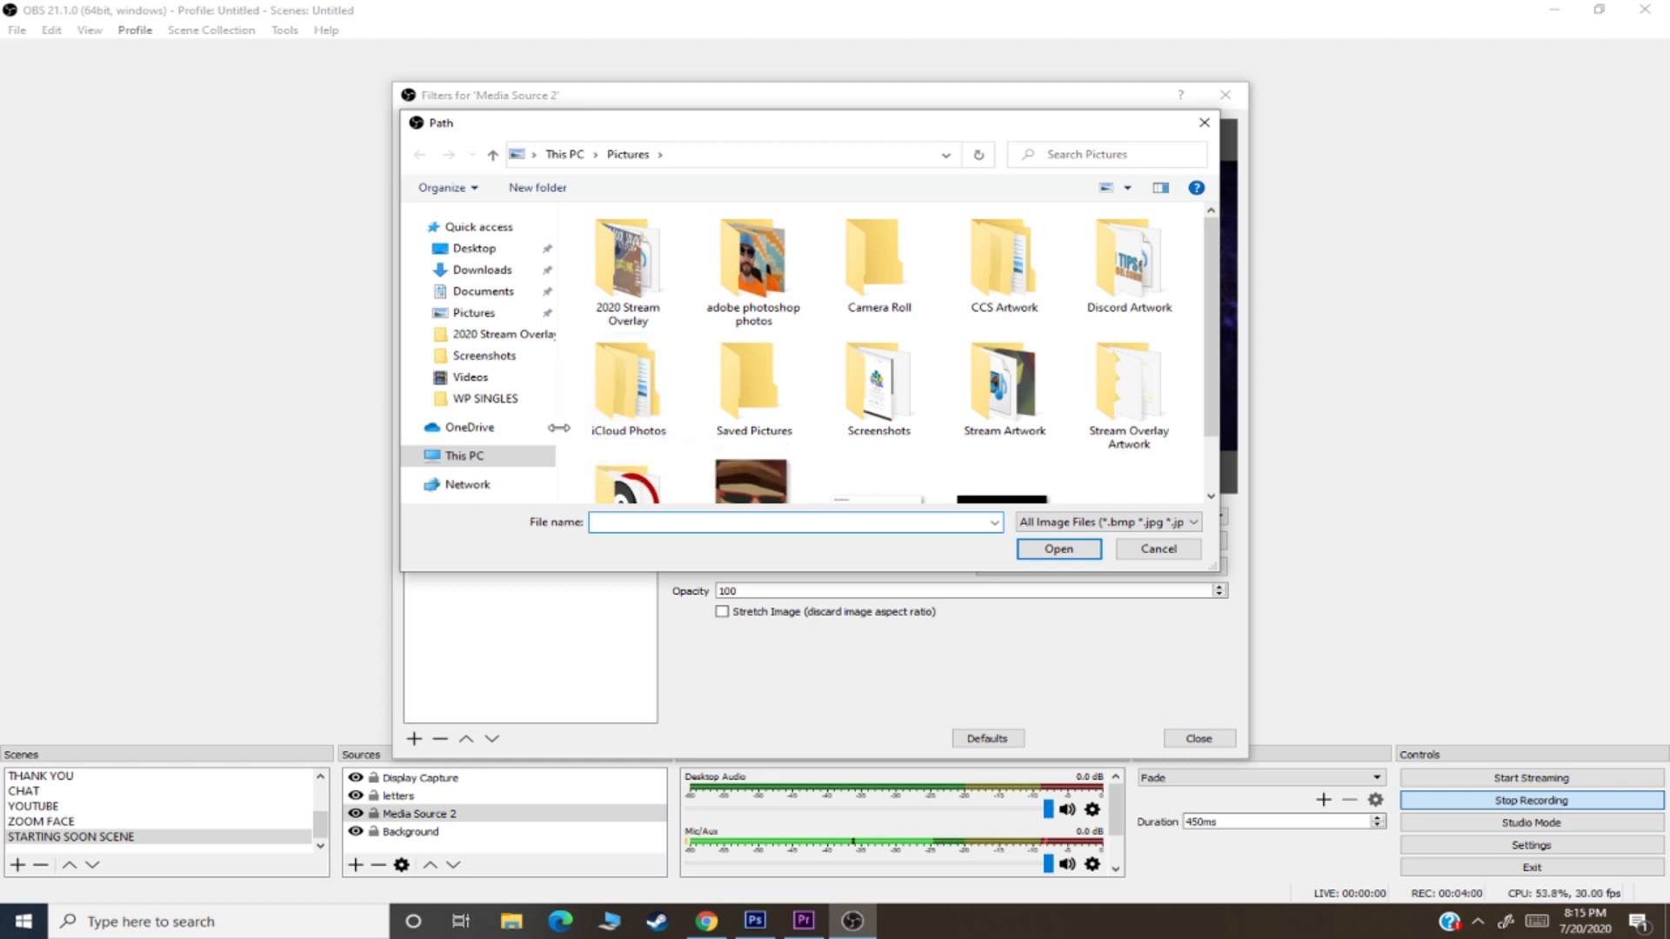
scroll(734, 525, "down", 1)
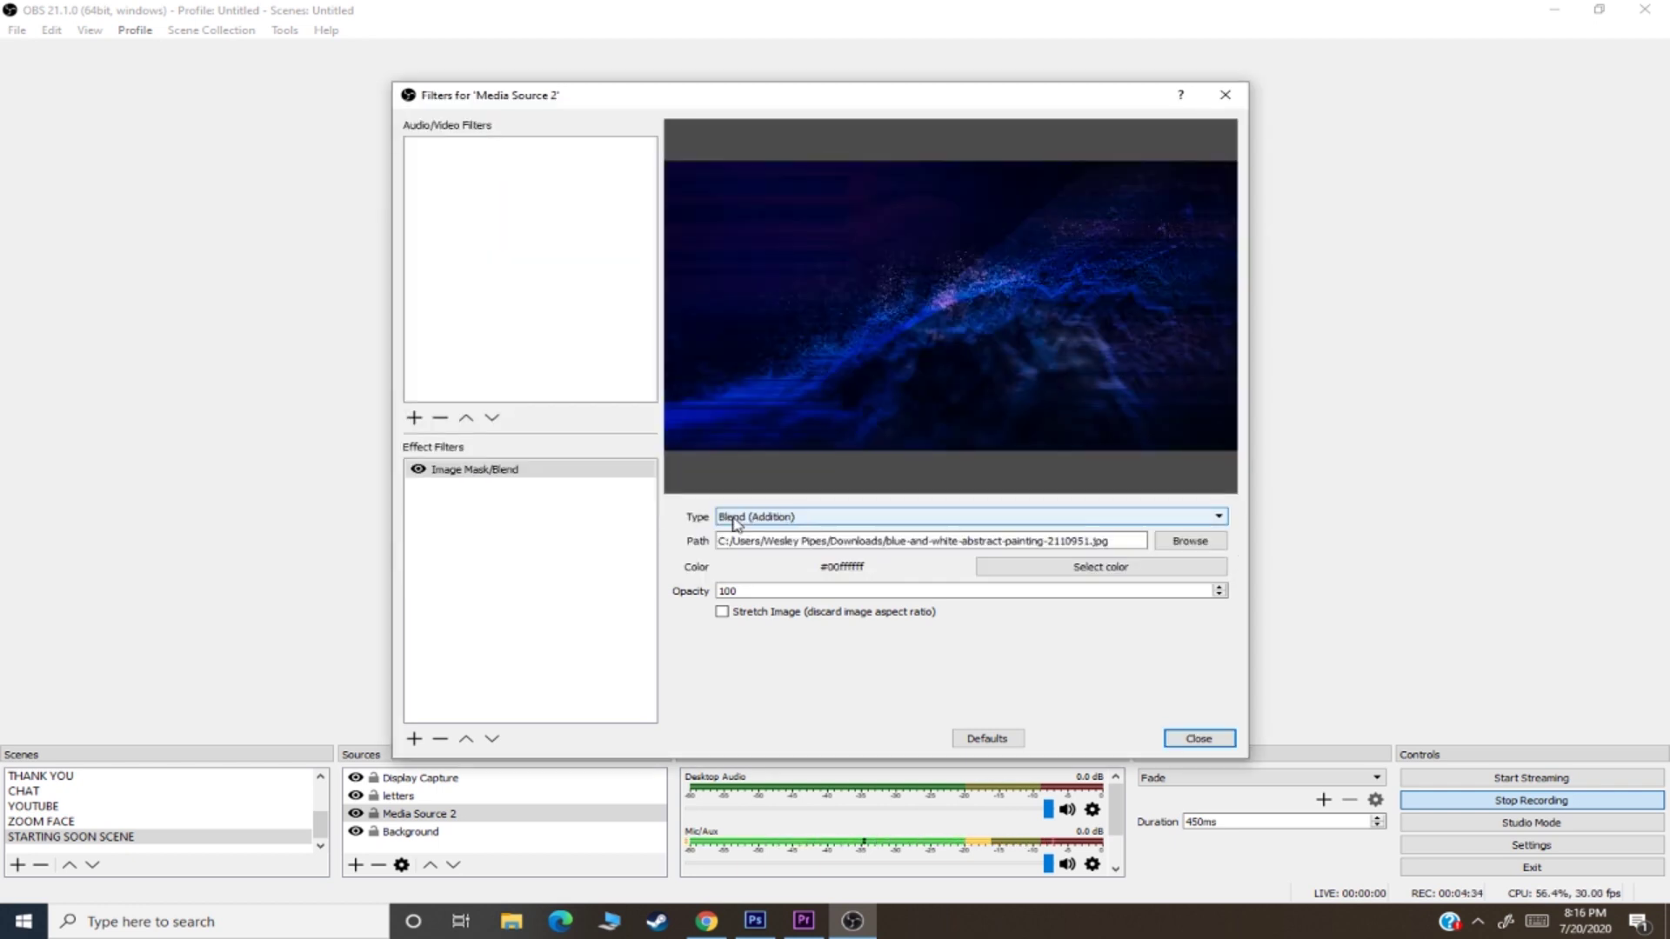
scroll(734, 524, "down", 1)
scroll(734, 525, "up", 1)
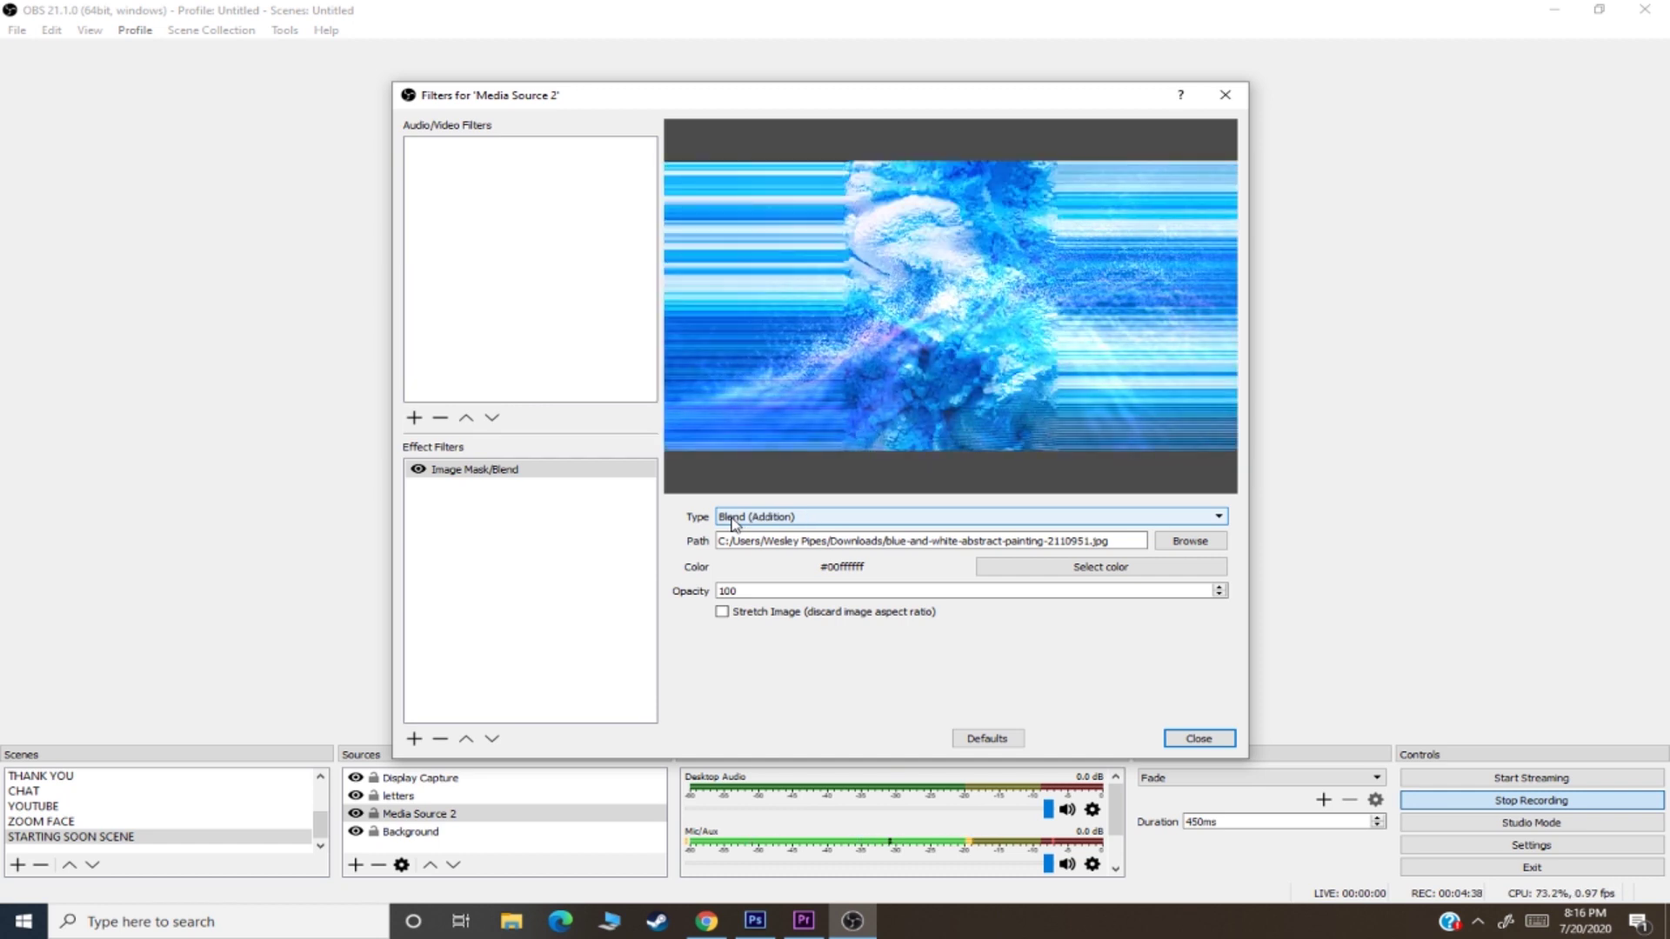
double_click(726, 590)
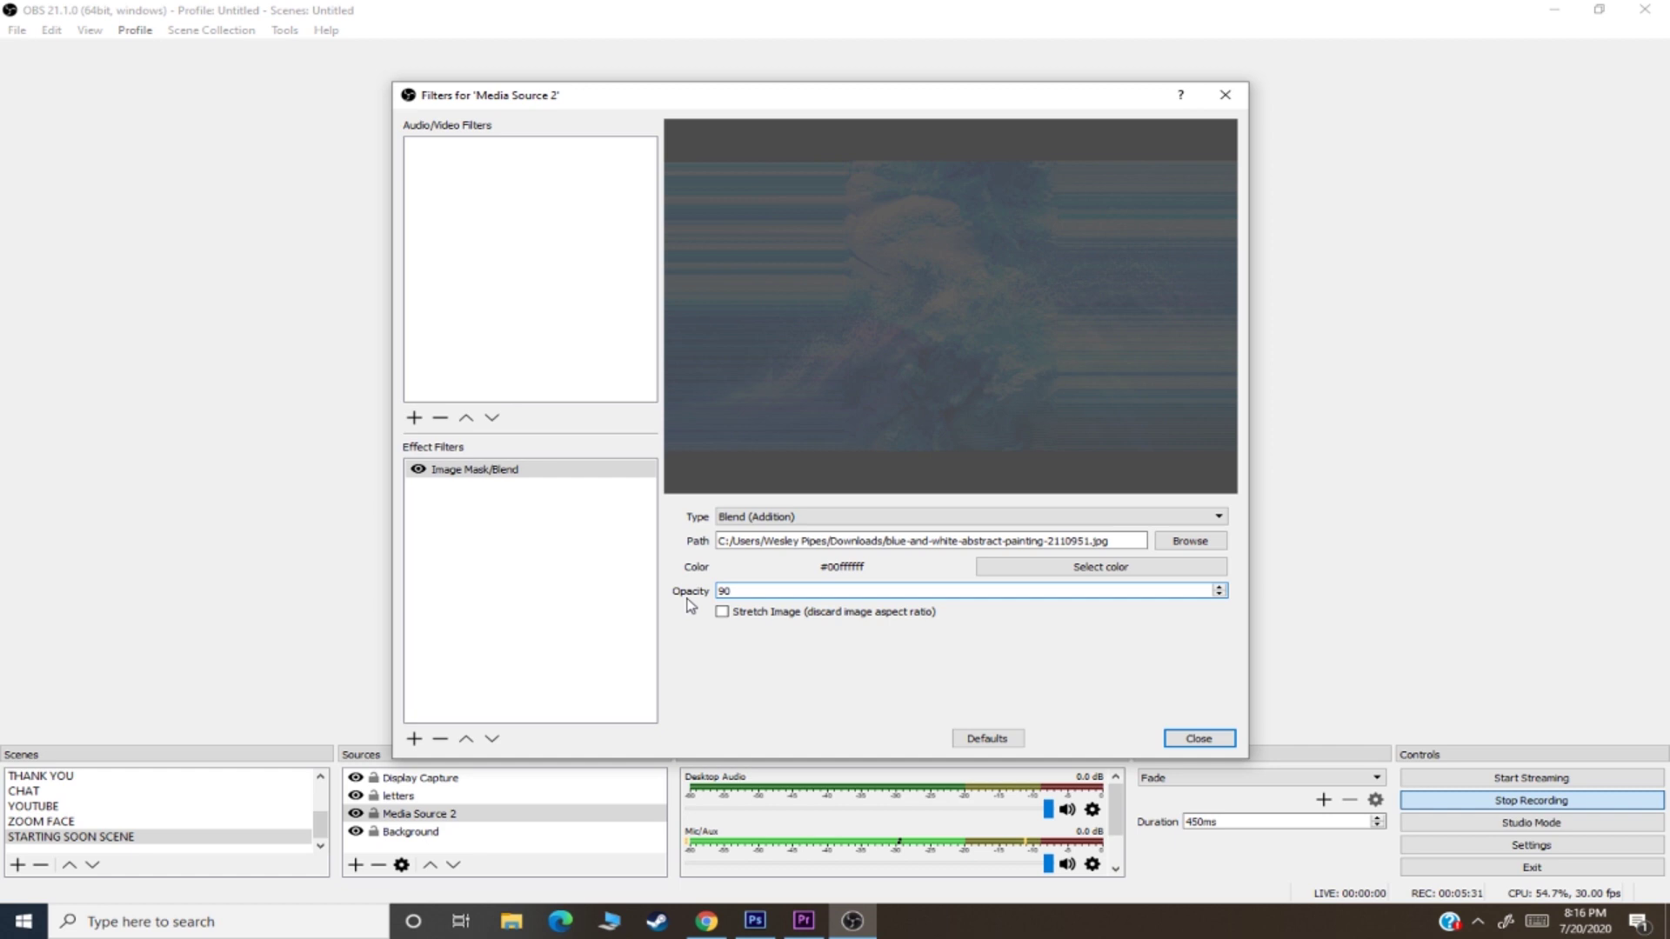